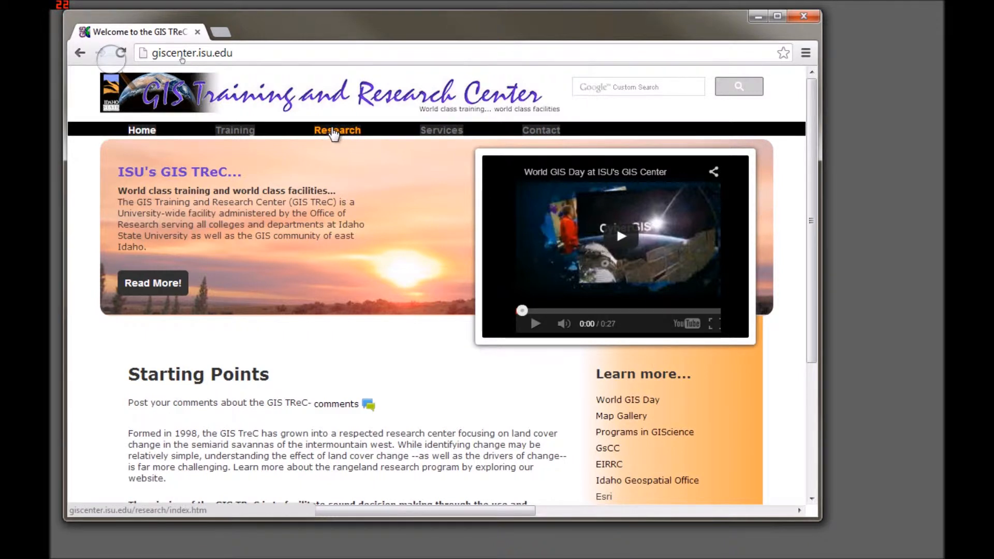
# Step: Open the MCPD WebMap through the Geopositioning Cooperative page of the center's research section and agree to the welcome notice
pyautogui.moveTo(234, 53); pyautogui.dragTo(150, 55)
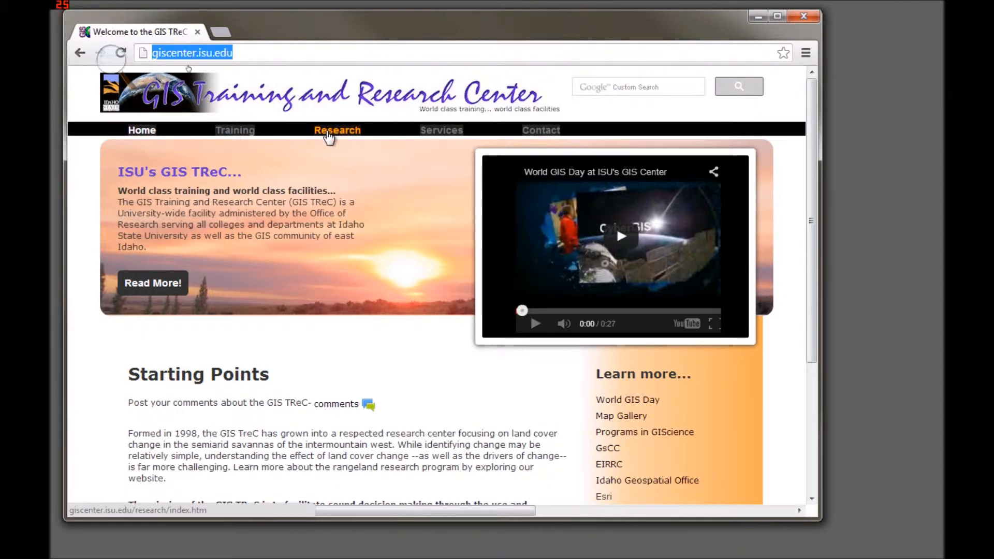
pyautogui.click(328, 136)
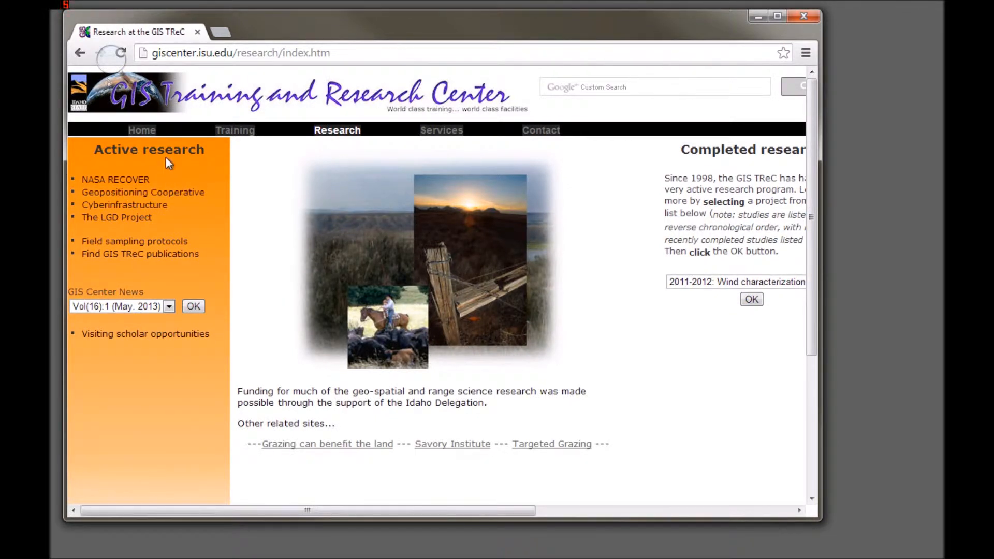
pyautogui.click(181, 194)
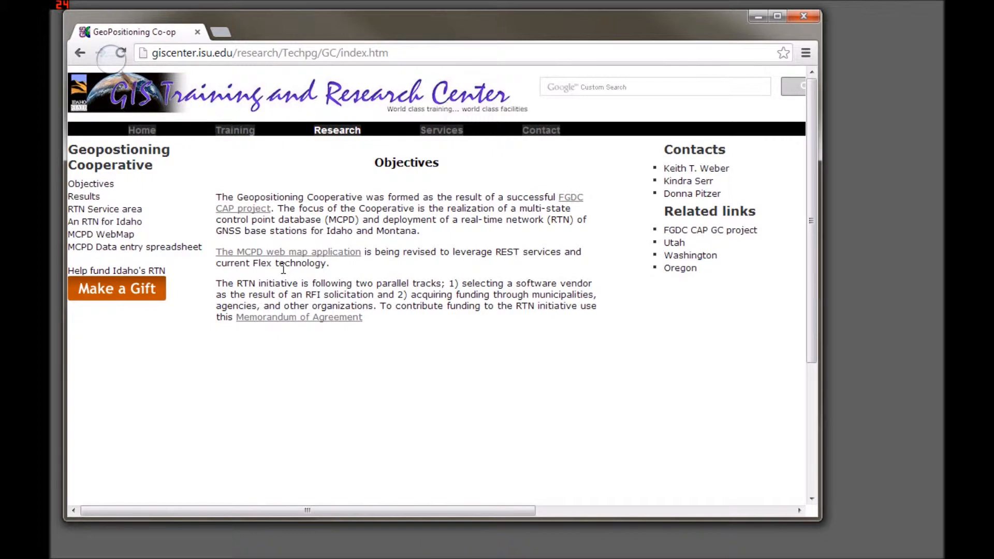
pyautogui.click(91, 236)
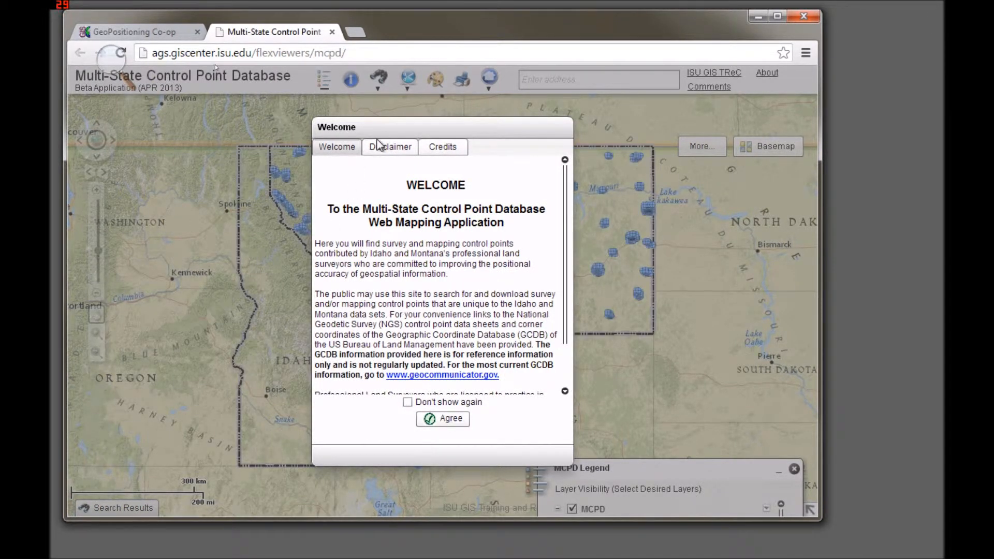
pyautogui.click(443, 420)
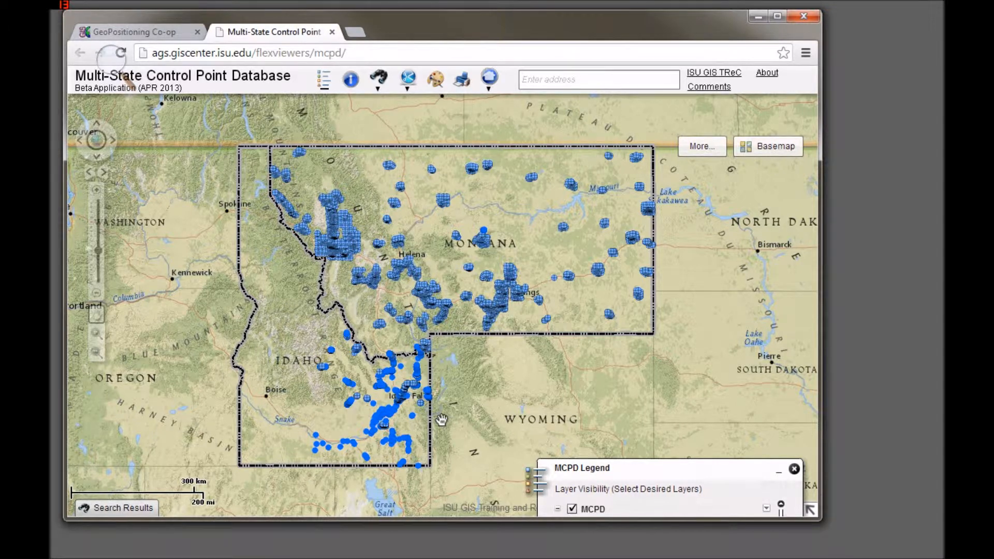
# Step: Move the MCPD Legend fully into view, and identify the lone point south of the Jefferson County label using only the MCPD Points layer
pyautogui.moveTo(626, 477); pyautogui.dragTo(605, 217)
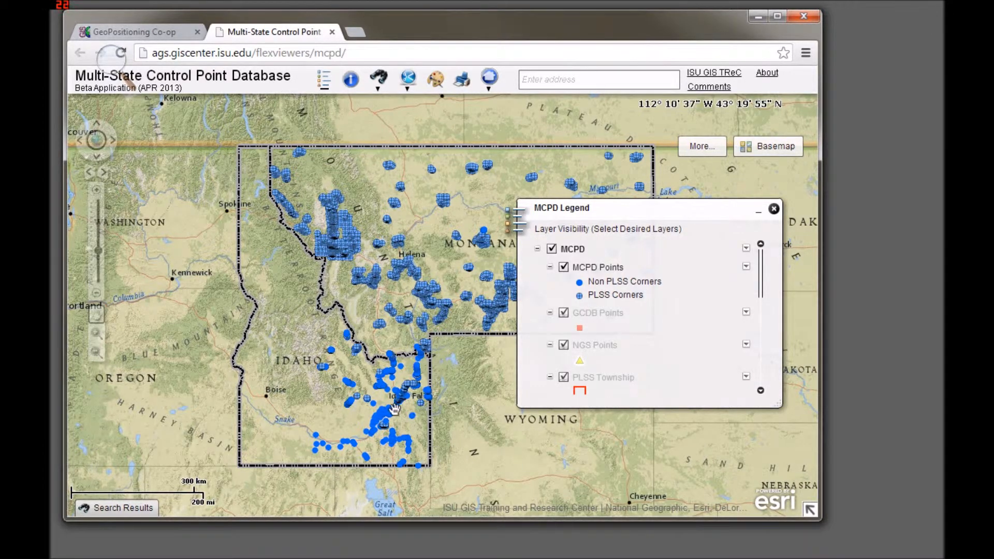
pyautogui.scroll(1, 384, 412)
pyautogui.scroll(2, 384, 412)
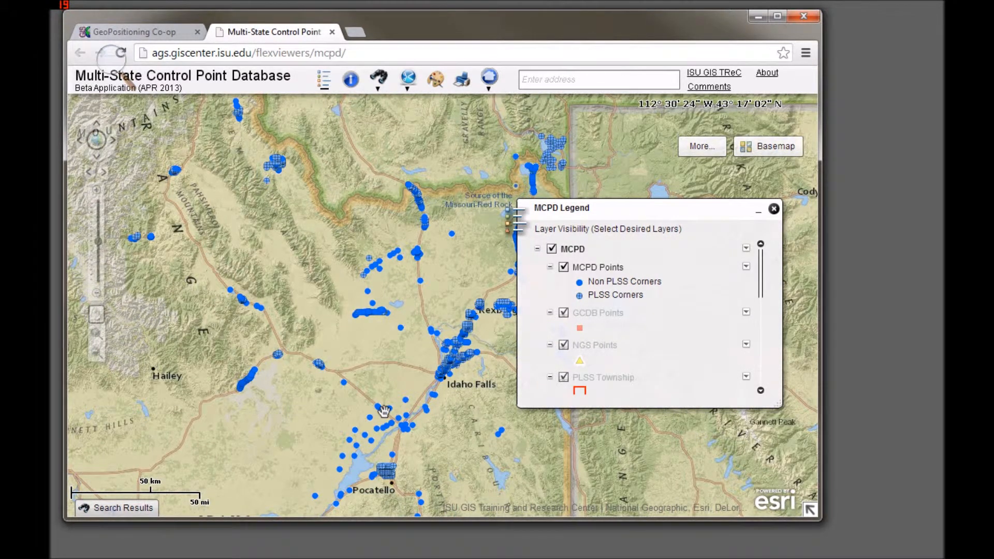
pyautogui.scroll(1, 384, 412)
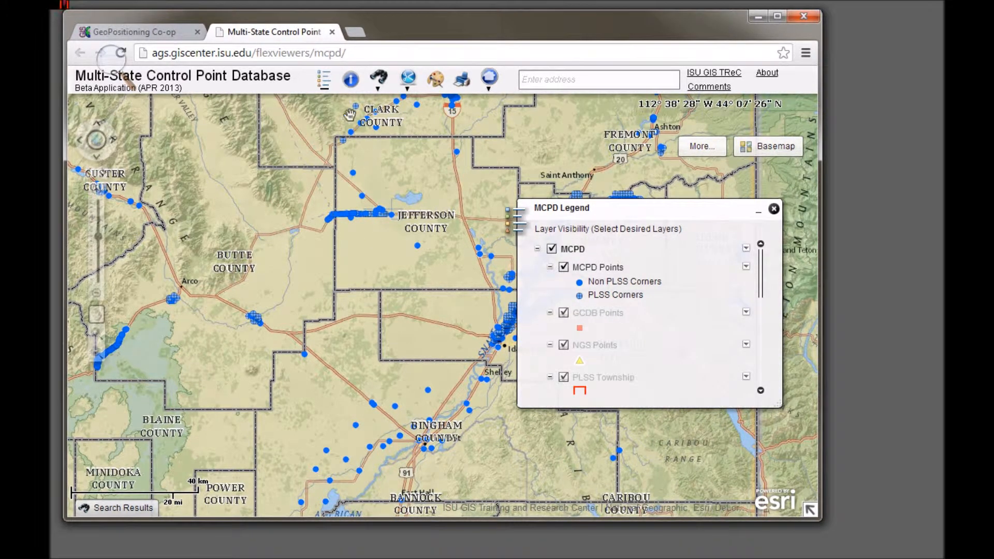
pyautogui.click(350, 79)
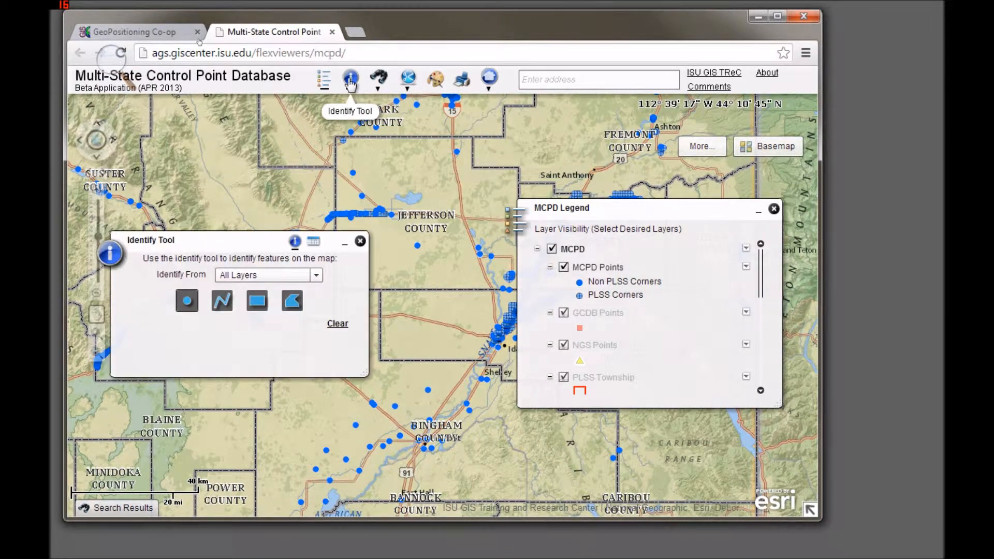
pyautogui.click(317, 277)
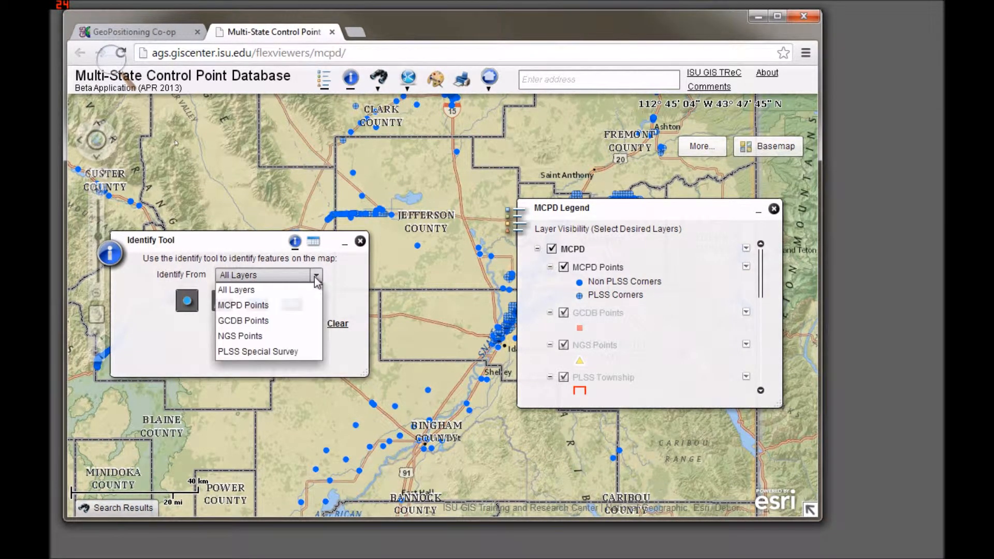
pyautogui.click(248, 306)
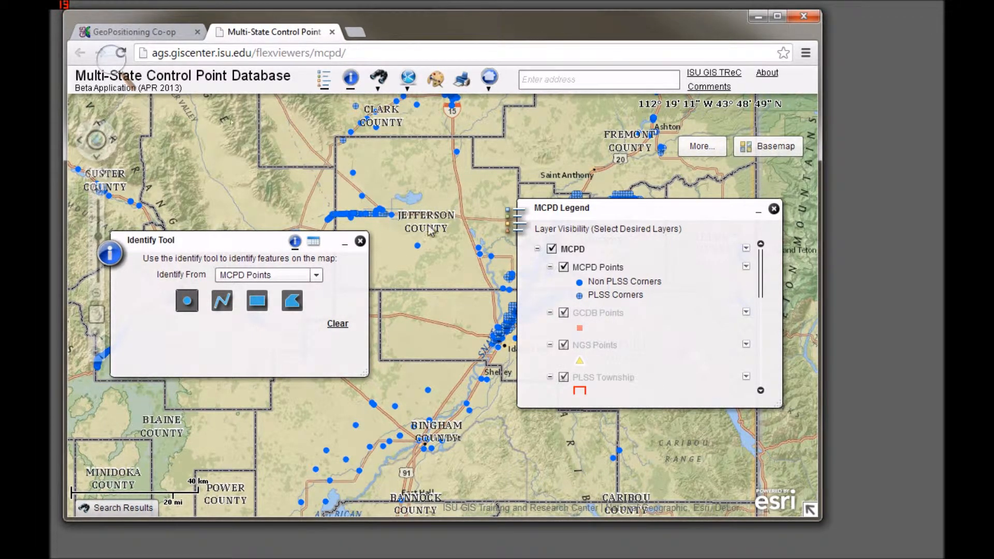
pyautogui.click(417, 247)
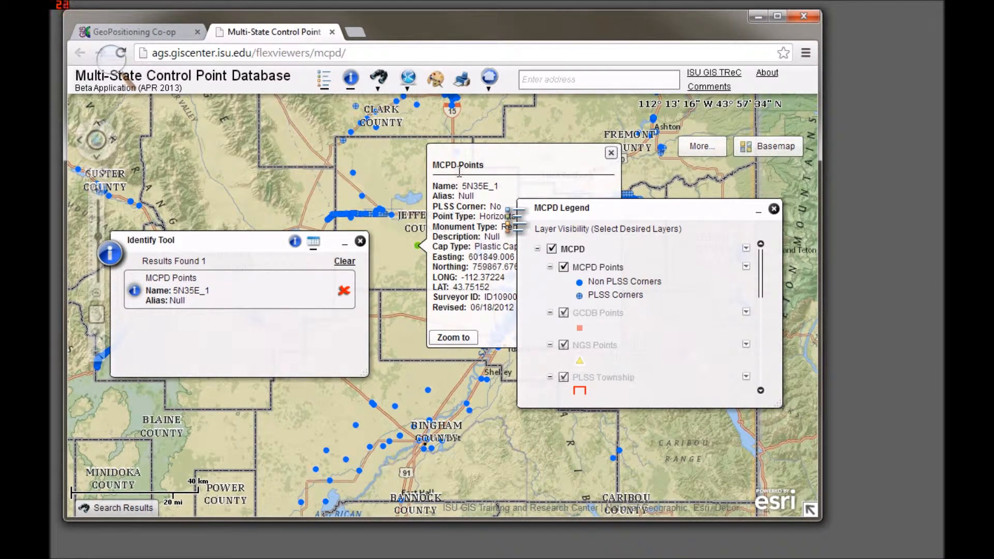
# Step: Close the MCPD Legend and reopen the identified point's details from the Identify Tool results
pyautogui.moveTo(532, 151); pyautogui.dragTo(483, 160)
pyautogui.click(773, 209)
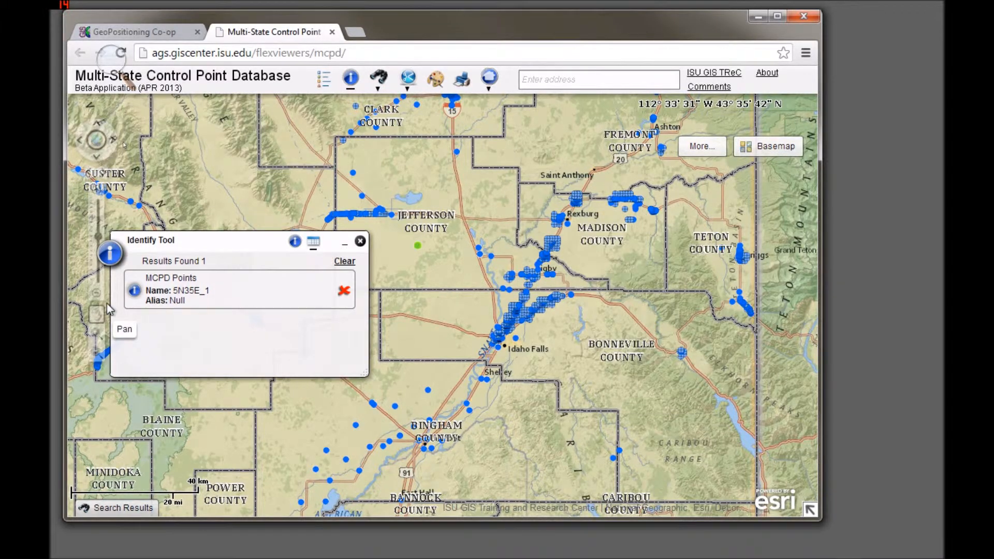
pyautogui.click(199, 290)
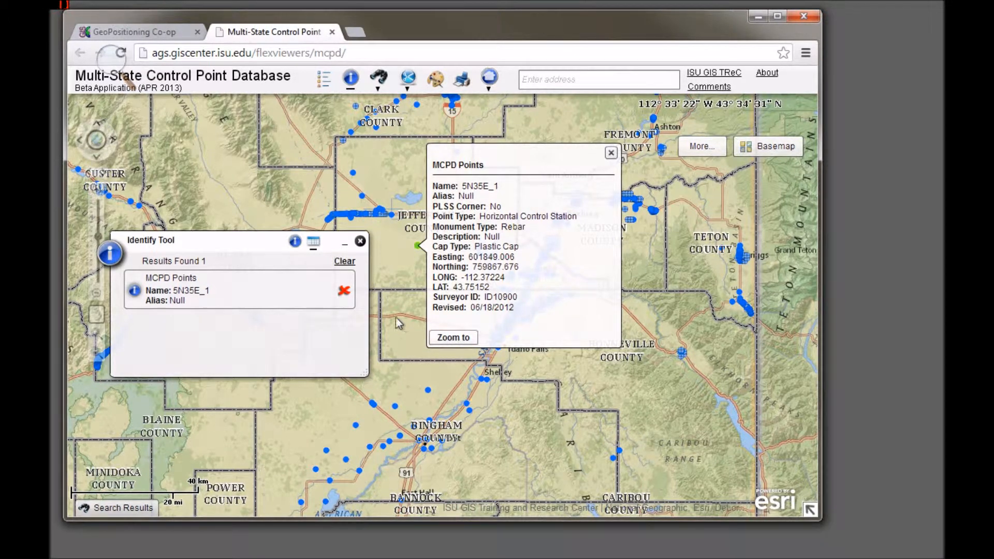
# Step: Clear the identify results and close the Identify Tool
pyautogui.click(343, 262)
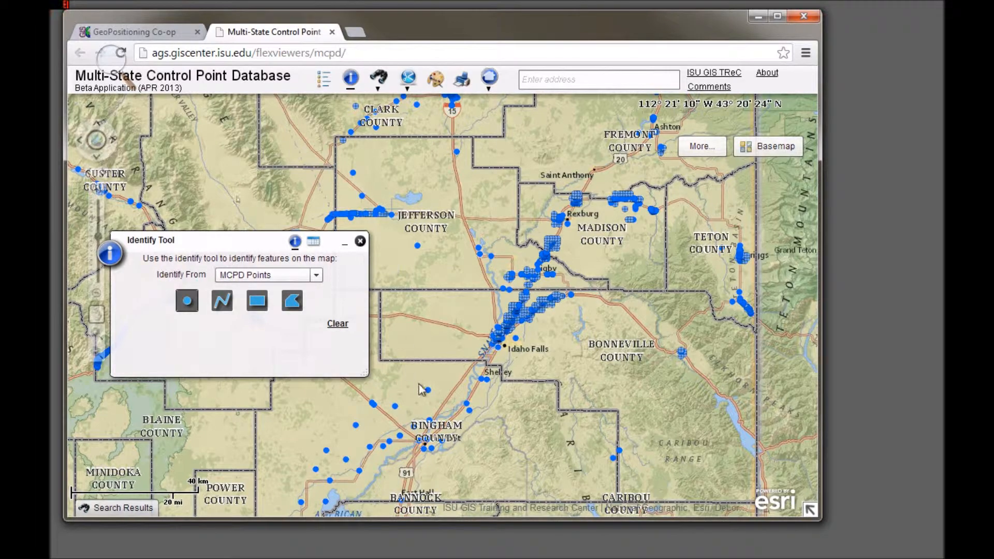
pyautogui.click(361, 241)
# Step: Open the Idaho search for MCPD Points and set PLSS Corners Only to No and the county to BANNOCK
pyautogui.moveTo(404, 472); pyautogui.dragTo(500, 206)
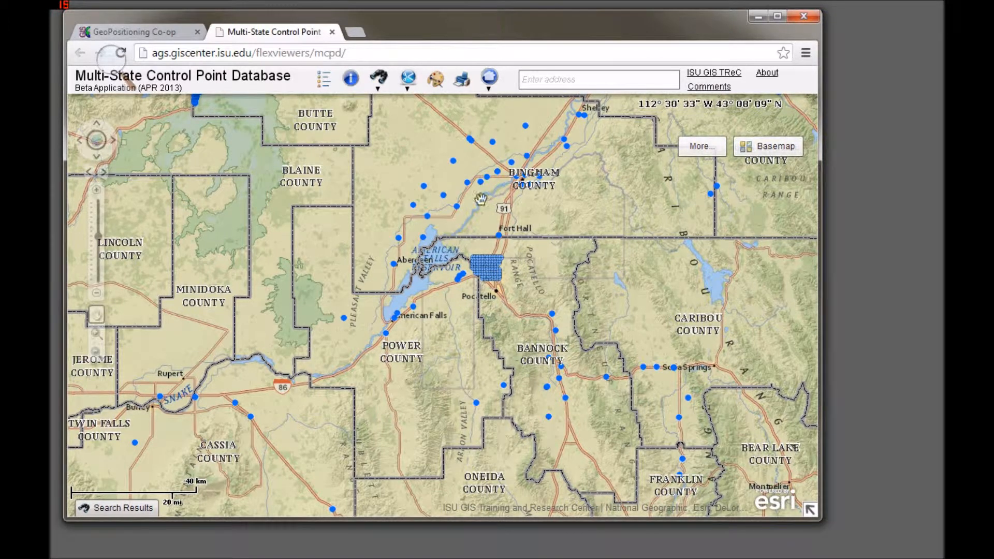
pyautogui.click(380, 84)
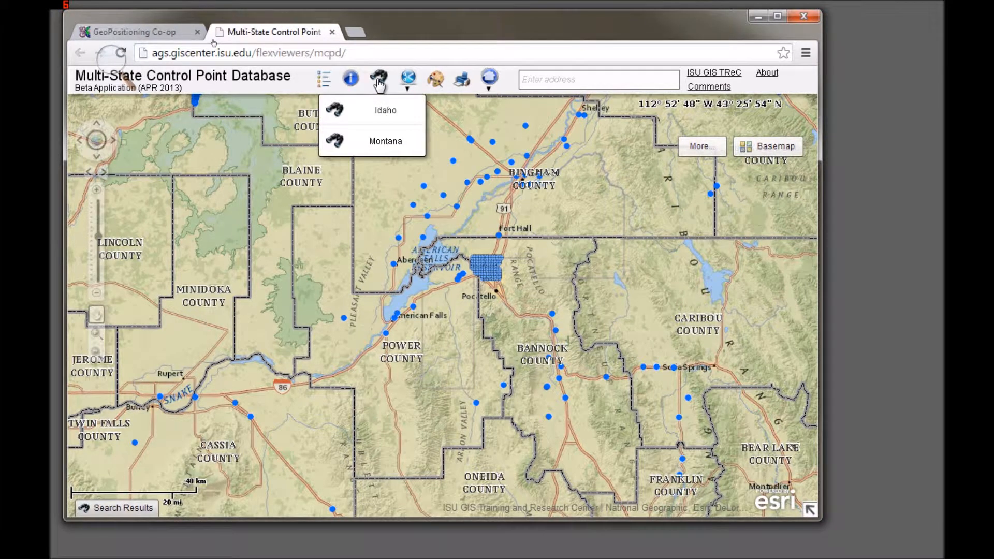
pyautogui.click(388, 113)
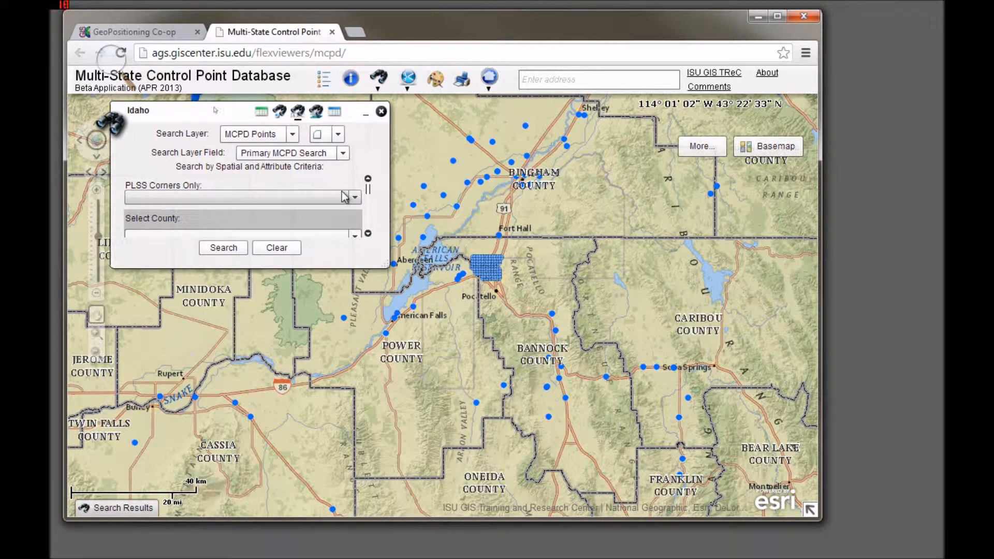
pyautogui.click(355, 197)
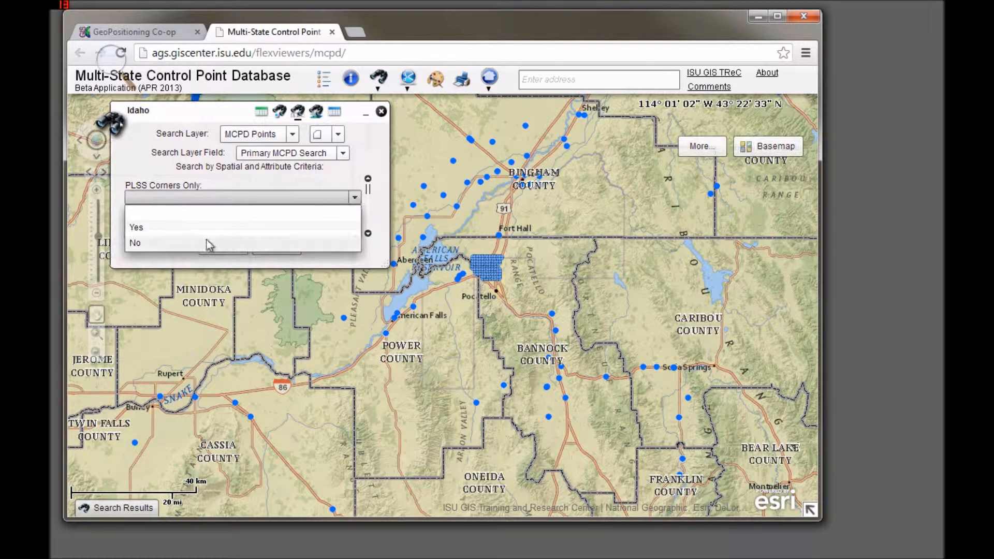
pyautogui.click(188, 244)
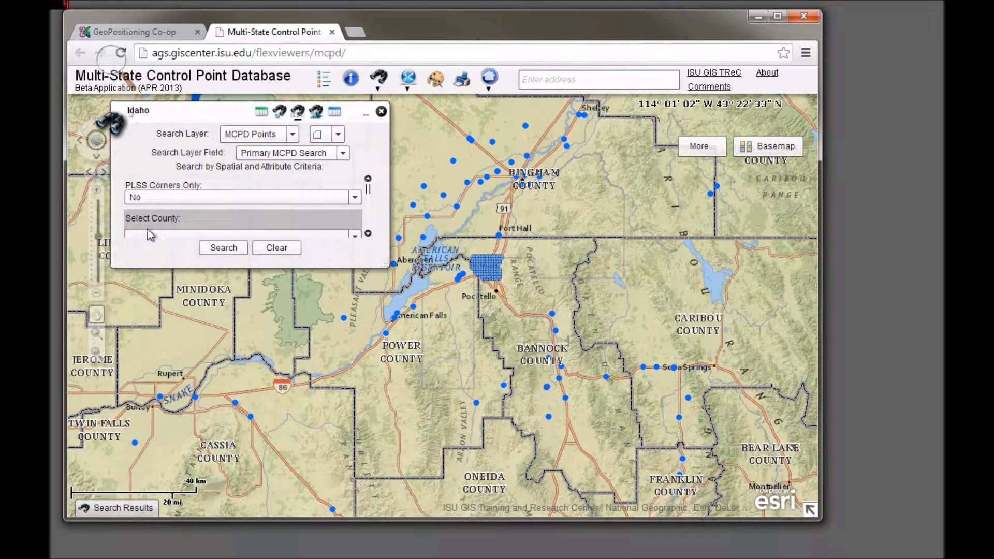
pyautogui.click(367, 234)
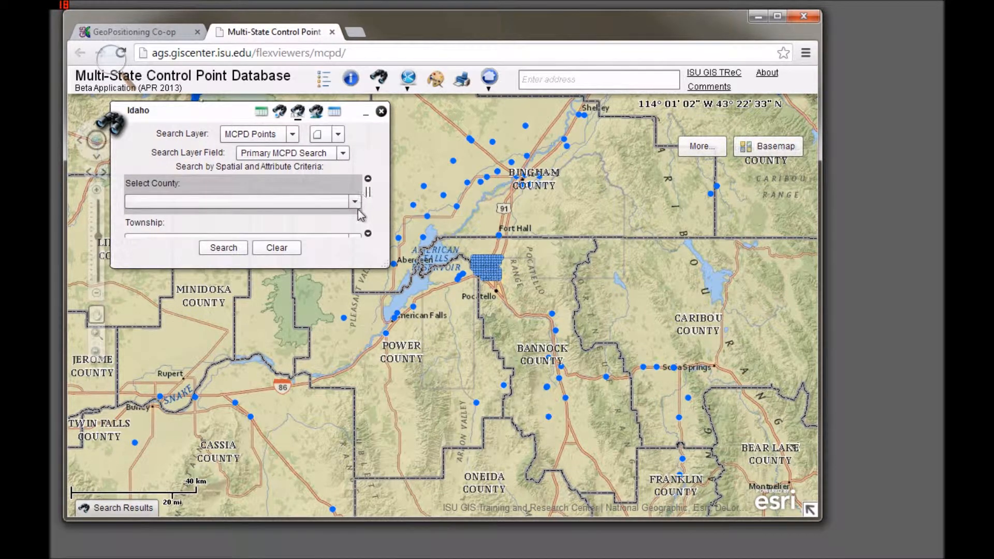
pyautogui.click(354, 202)
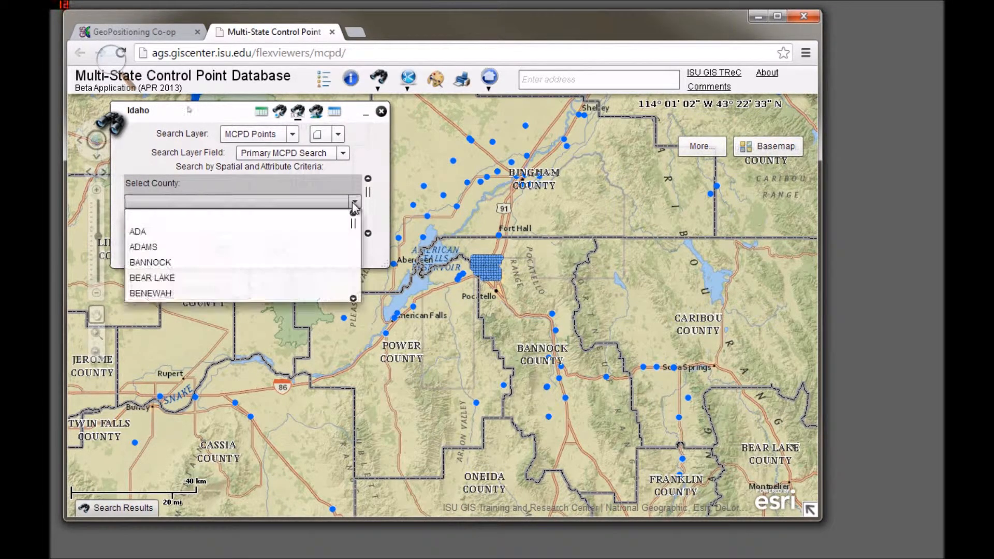
pyautogui.click(185, 262)
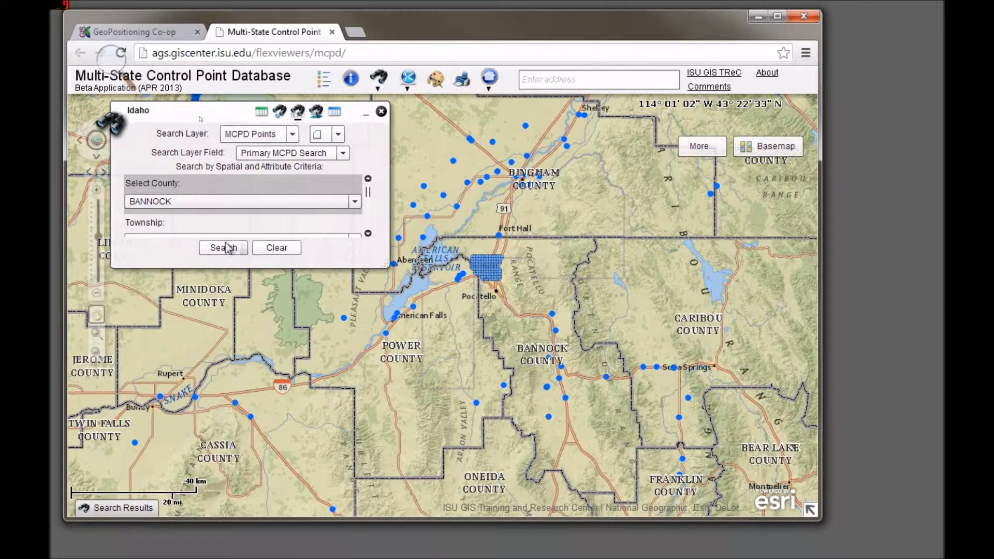
# Step: Review the remaining Idaho search criteria from Township through Surveyor ID, including the available Point Type options
pyautogui.click(368, 234)
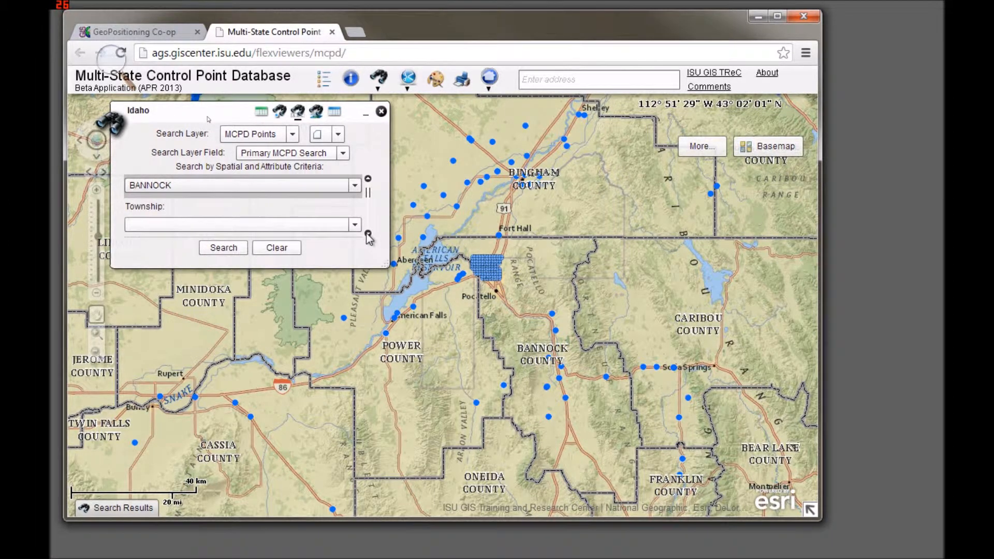
pyautogui.click(368, 235)
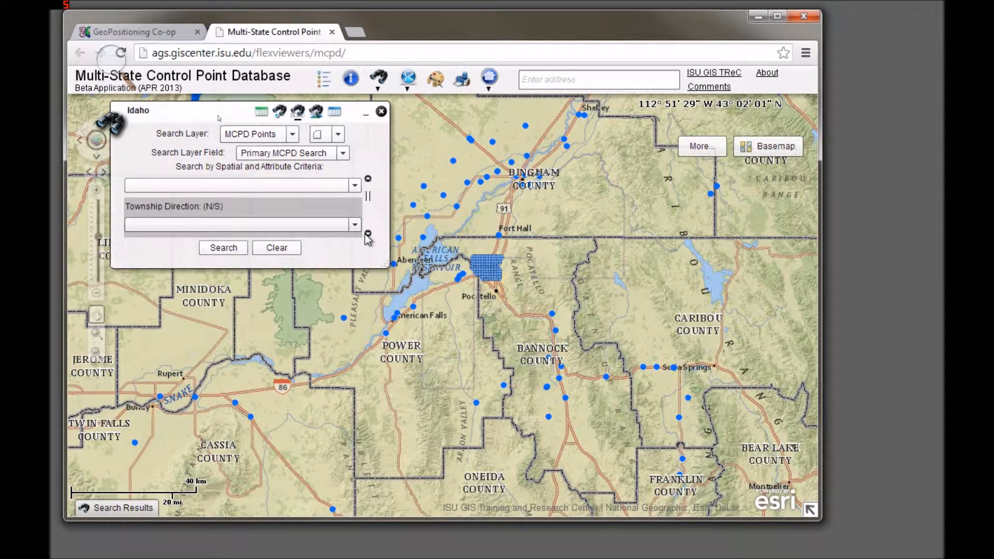
pyautogui.click(369, 234)
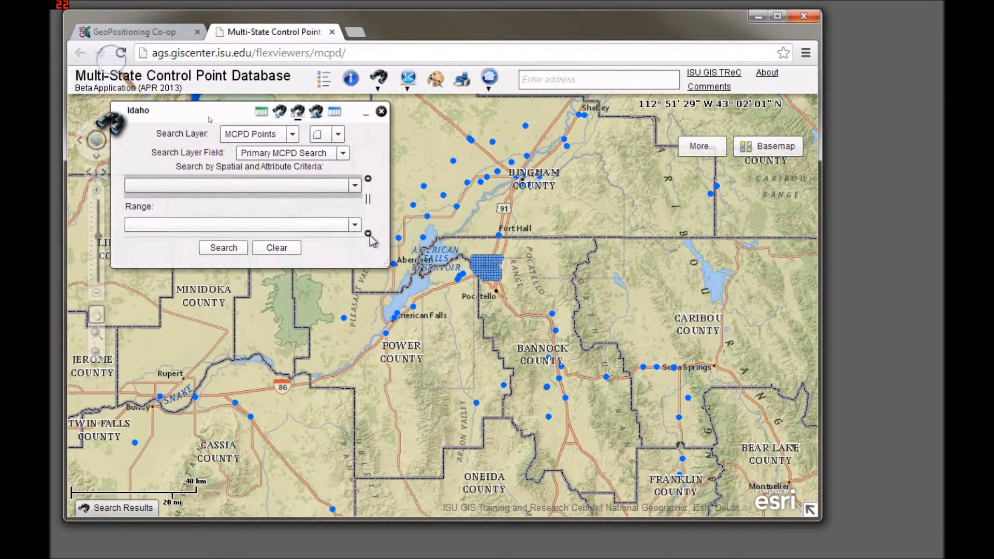
pyautogui.click(370, 235)
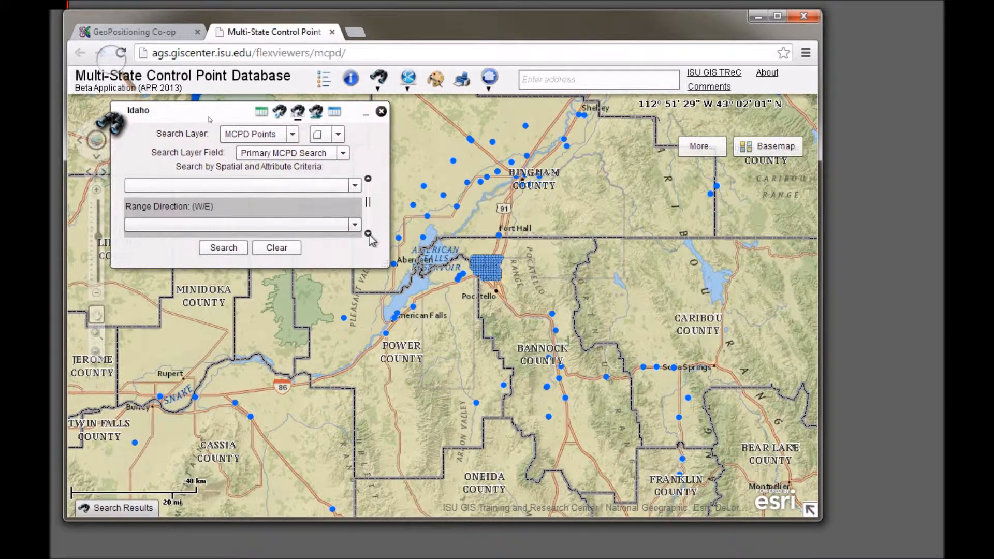
pyautogui.click(369, 234)
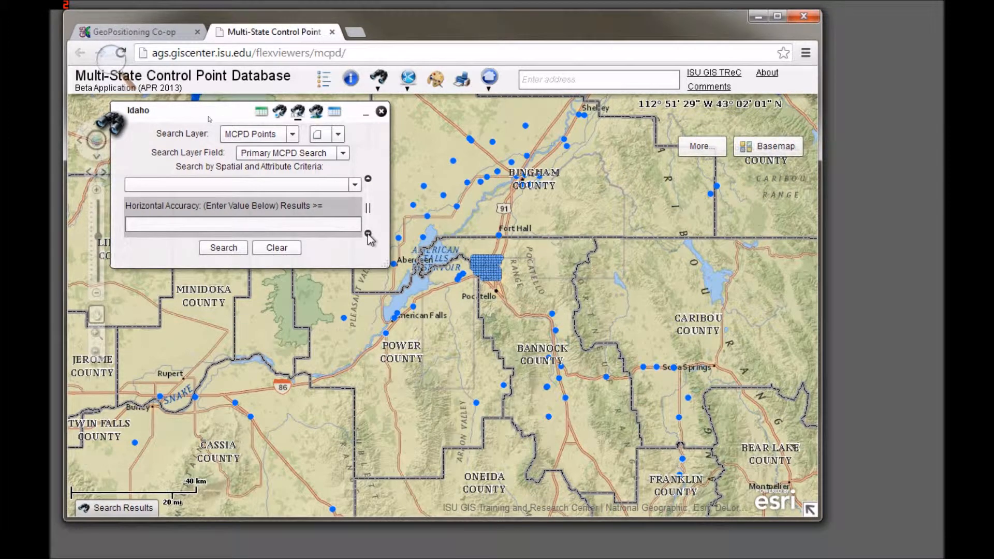
pyautogui.click(368, 233)
pyautogui.click(368, 234)
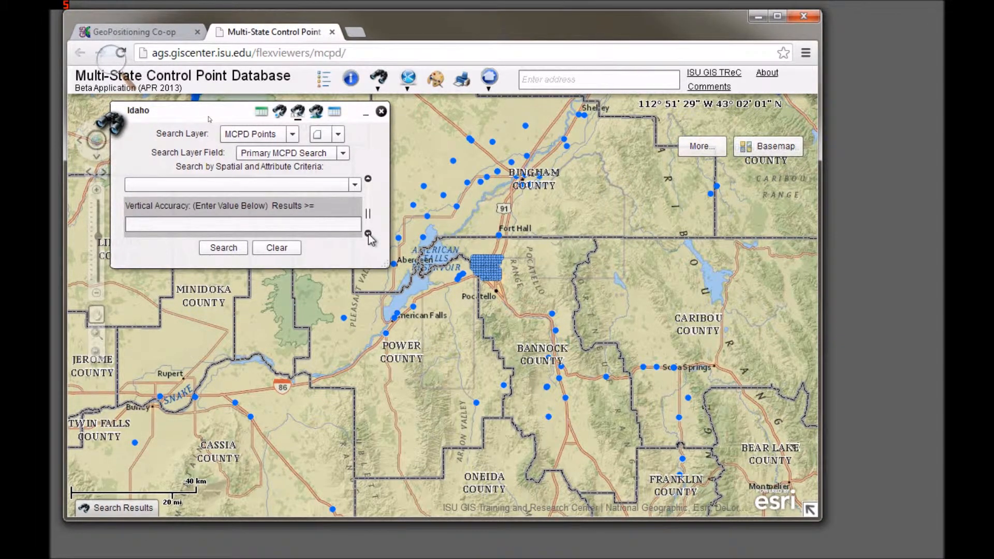
pyautogui.click(368, 233)
pyautogui.click(354, 226)
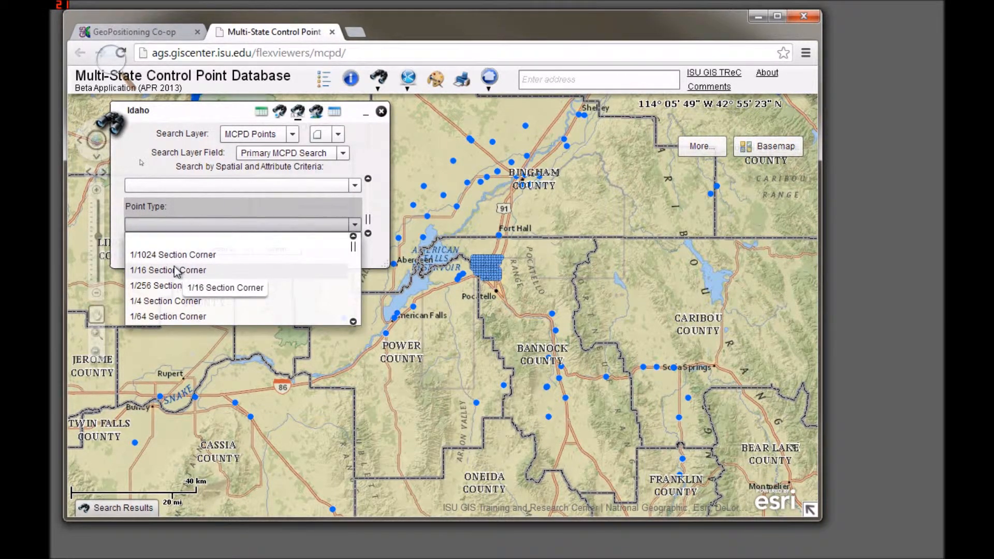
pyautogui.click(353, 322)
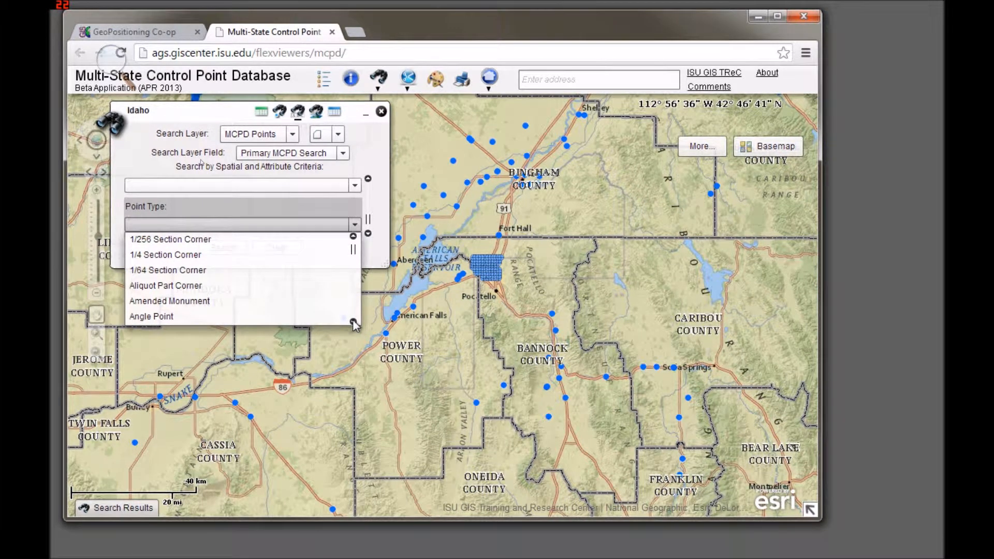
pyautogui.click(353, 322)
pyautogui.click(353, 321)
pyautogui.click(354, 321)
pyautogui.click(353, 322)
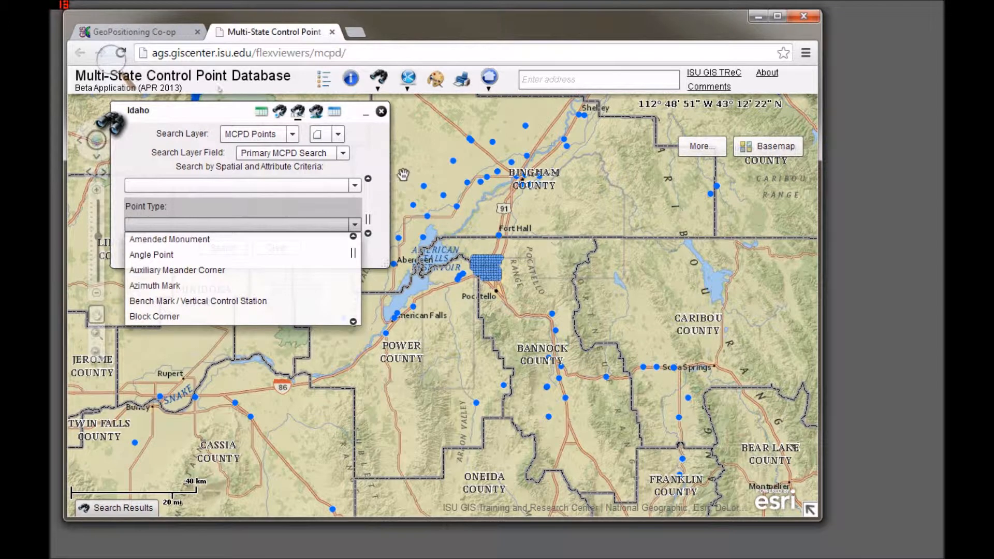
pyautogui.click(381, 194)
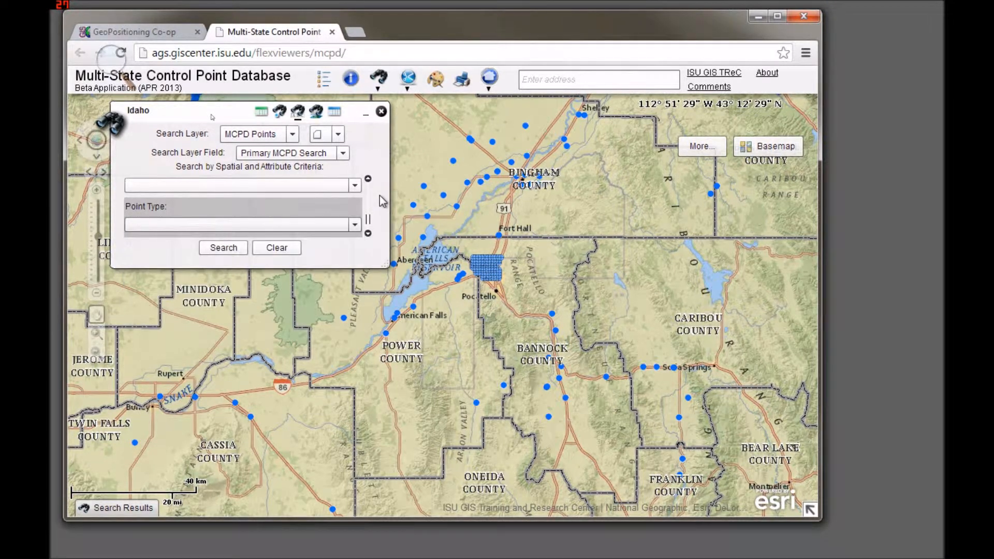
pyautogui.click(368, 234)
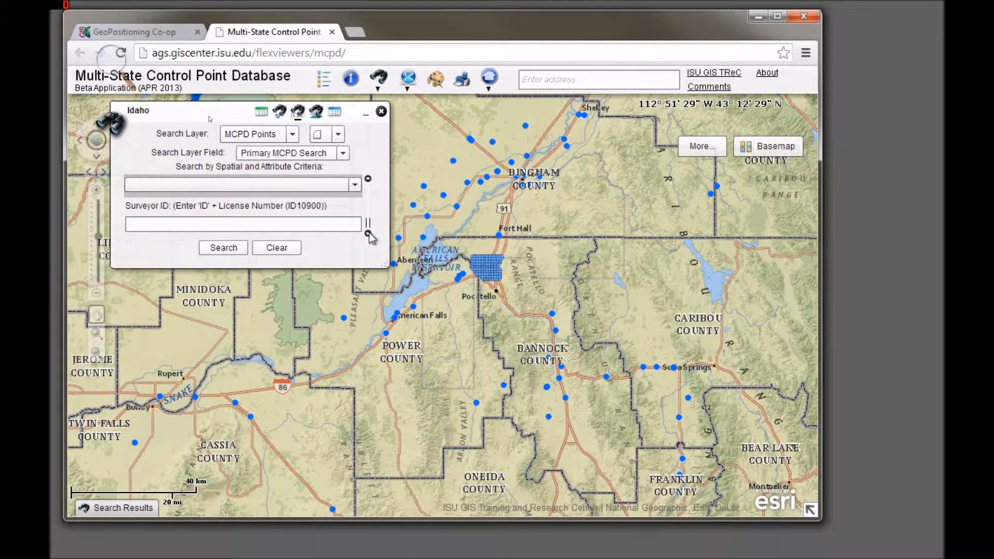
pyautogui.click(368, 234)
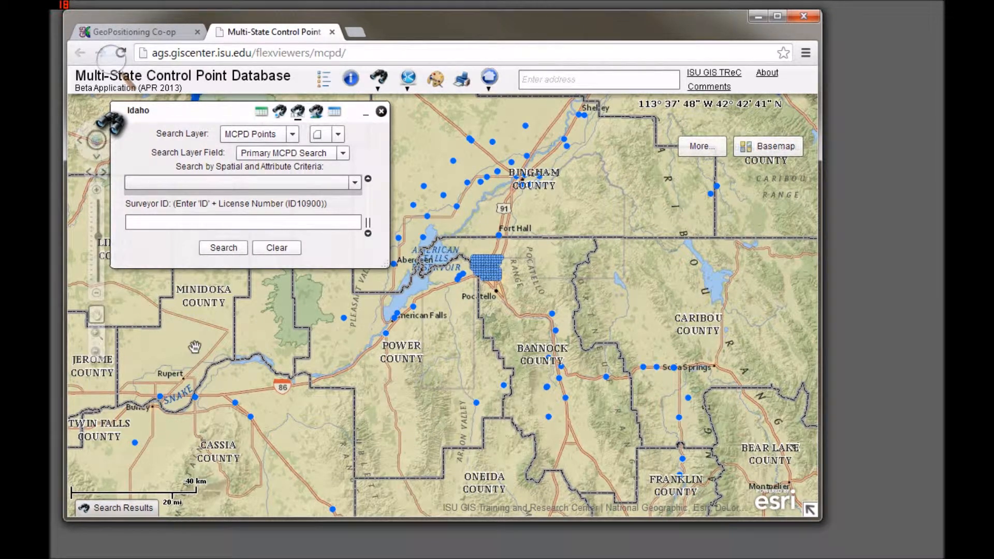
# Step: Run the Idaho search with the current criteria and review the records in the Selected MCPD Points table
pyautogui.click(214, 248)
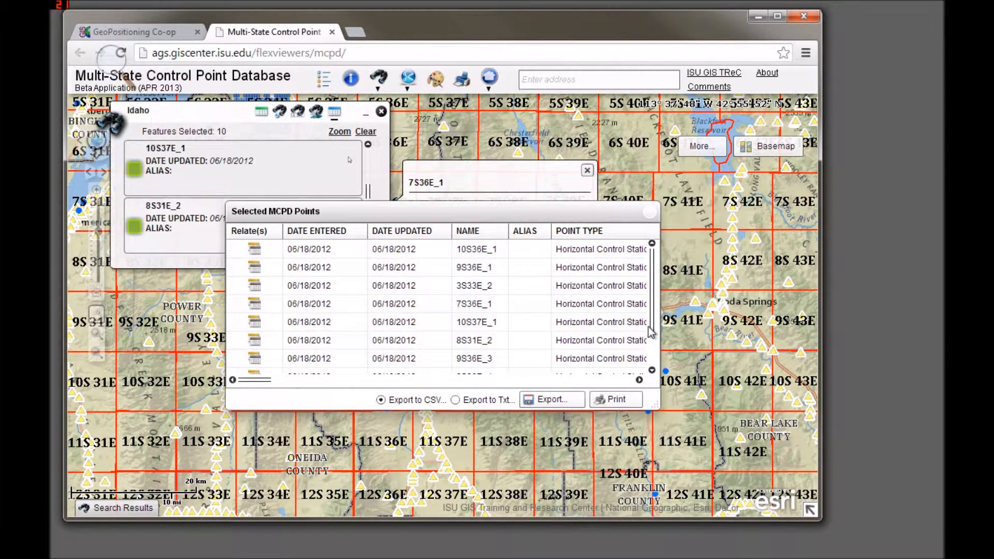
pyautogui.scroll(-1, 653, 303)
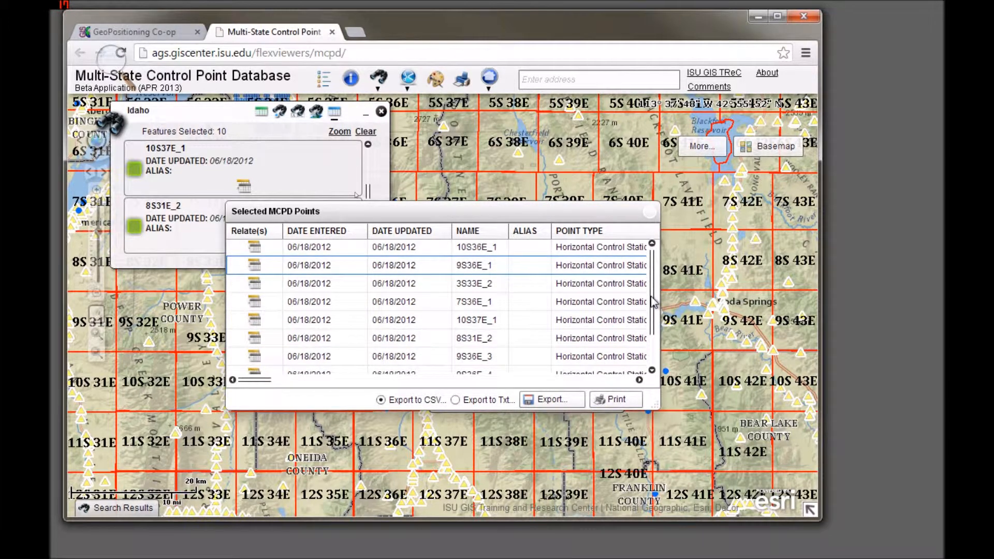
pyautogui.scroll(-1, 654, 303)
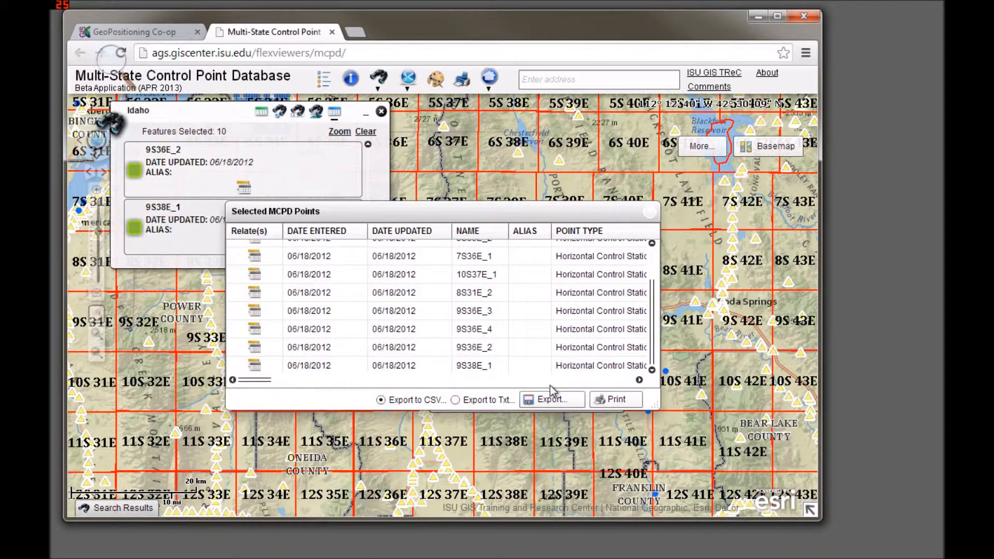
# Step: Export the selected MCPD points to the Desktop as Selected Records.csv and close the results table
pyautogui.click(553, 402)
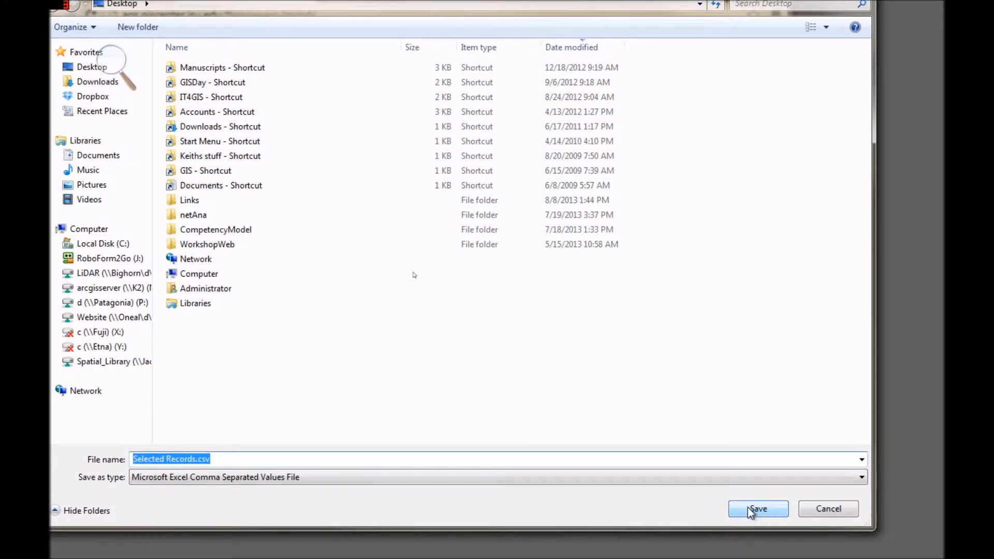
pyautogui.click(748, 509)
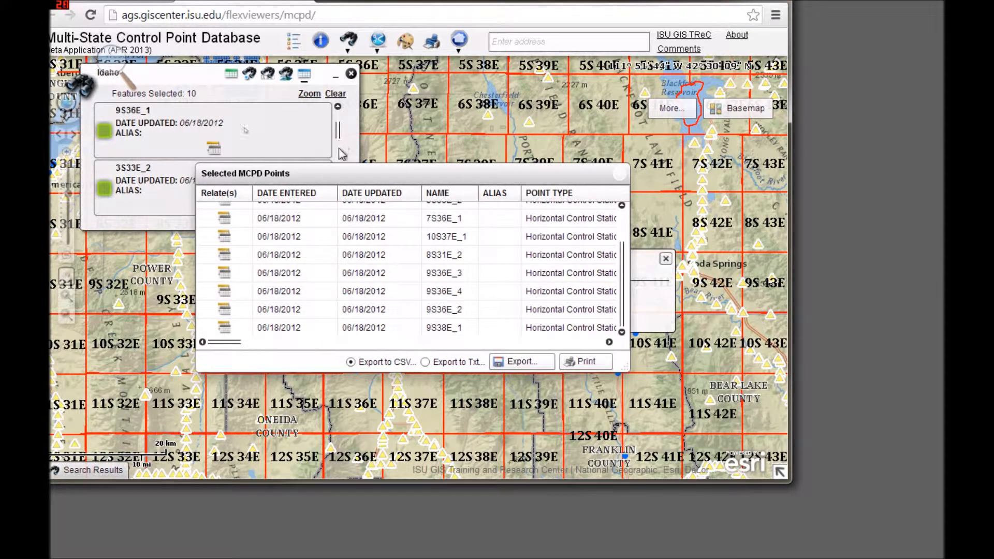
pyautogui.click(622, 177)
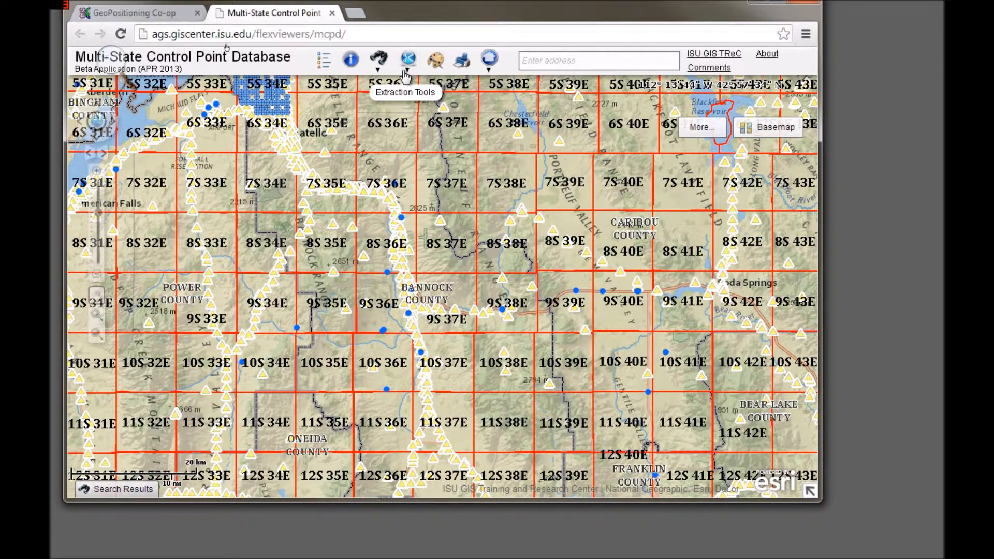
# Step: Open the ESRI / CAD Format (ID/MT) extraction tool and draw a rectangular area over townships 8S 36E to 9S 37E in Bannock County
pyautogui.click(408, 59)
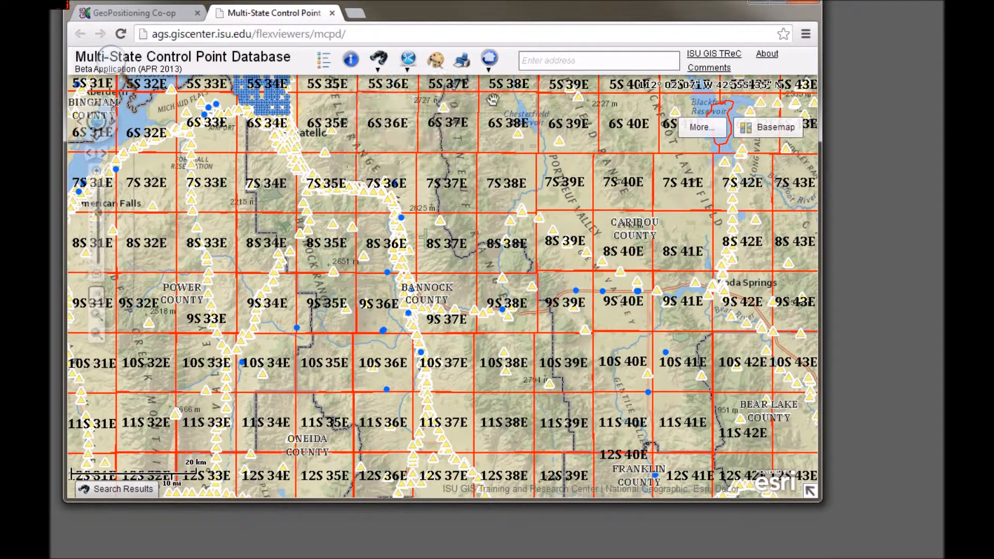
pyautogui.click(406, 64)
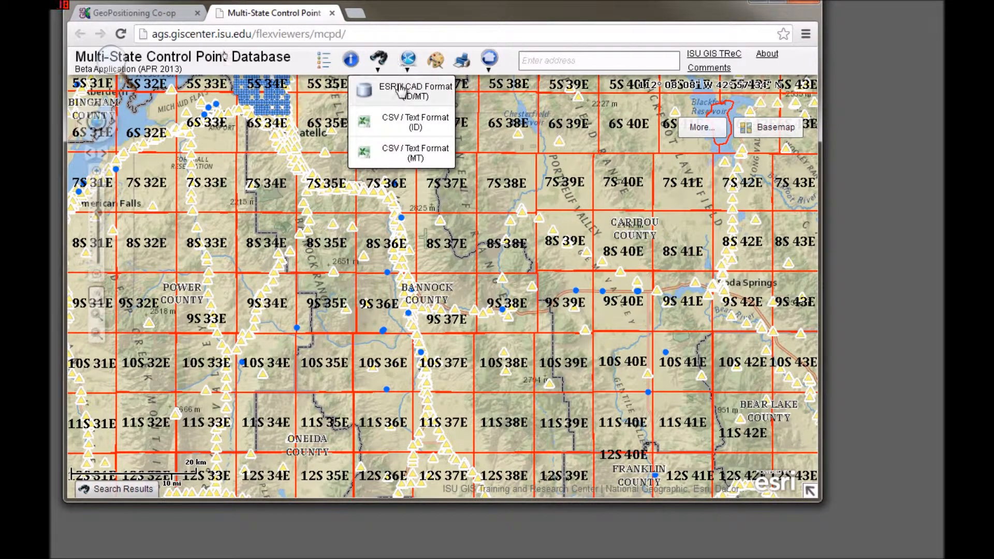
pyautogui.click(400, 88)
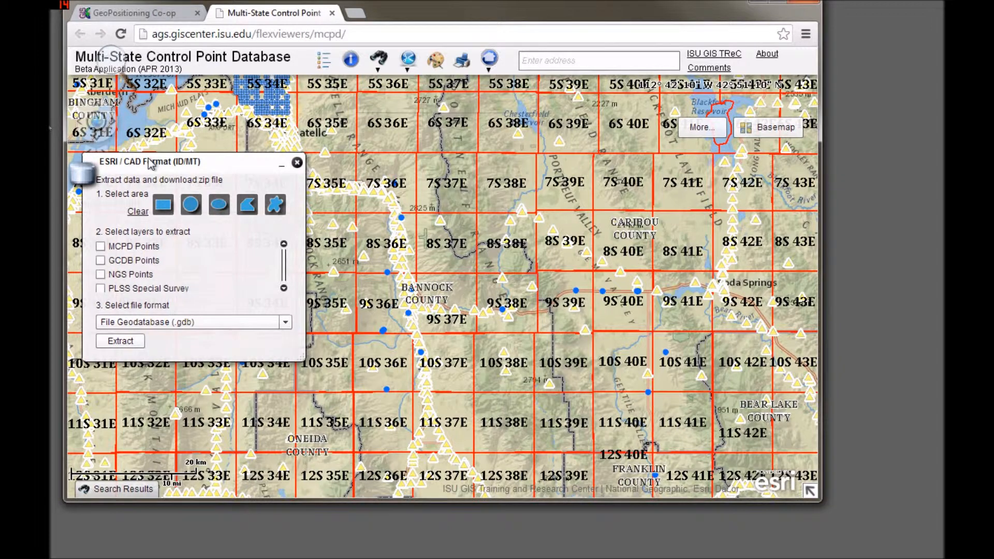
pyautogui.click(163, 207)
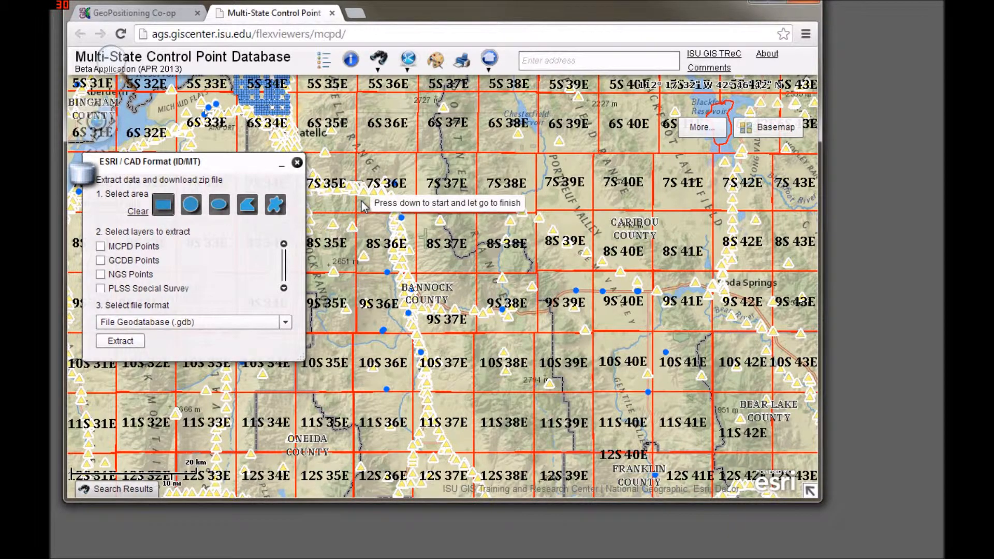
pyautogui.moveTo(362, 205); pyautogui.dragTo(485, 356)
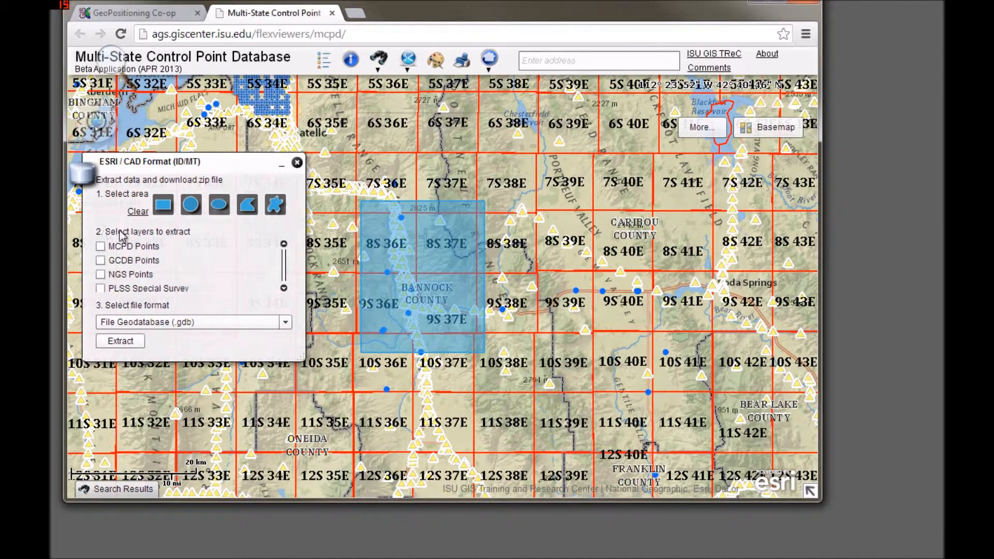
# Step: Extract the MCPD Points layer as a File Geodatabase (.gdb) and save it to the Desktop as extractedData.zip
pyautogui.click(101, 247)
pyautogui.click(284, 288)
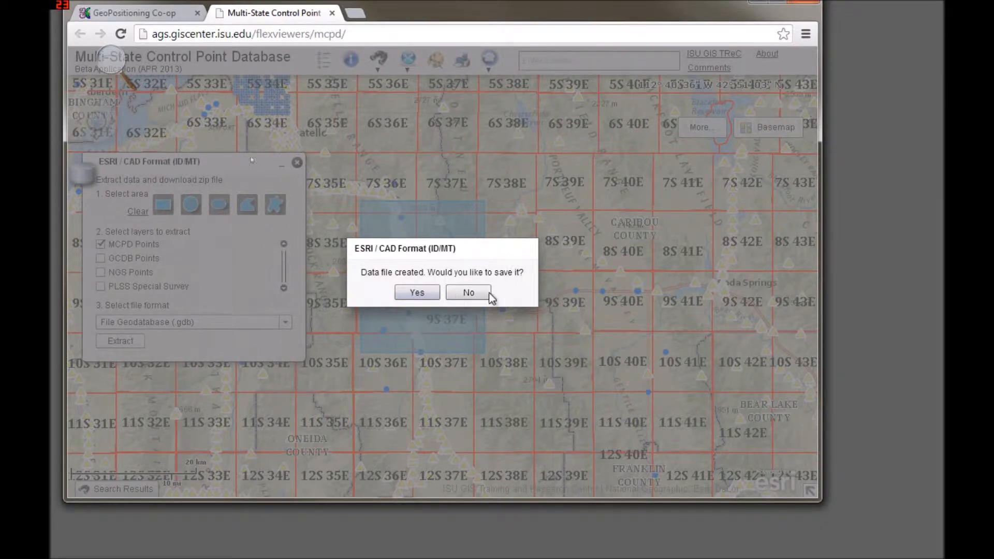
pyautogui.click(424, 293)
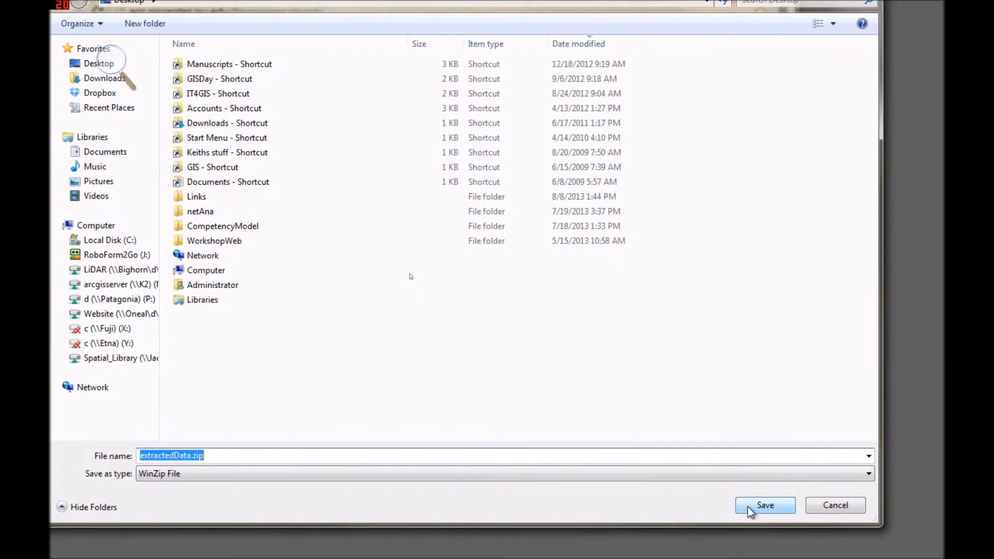
pyautogui.click(751, 510)
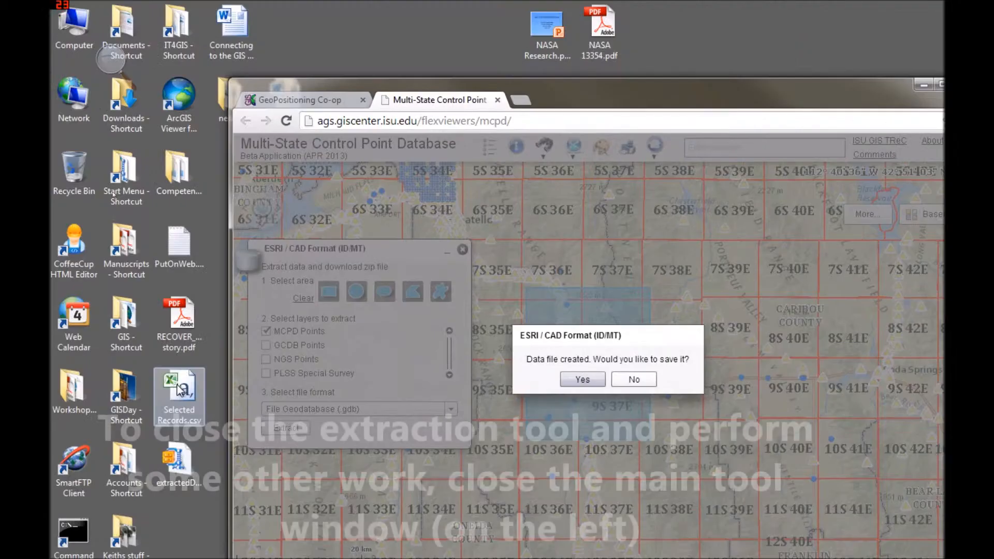
# Step: Open the exported Selected Records.csv from the desktop in Excel to view its records
pyautogui.doubleClick(180, 389)
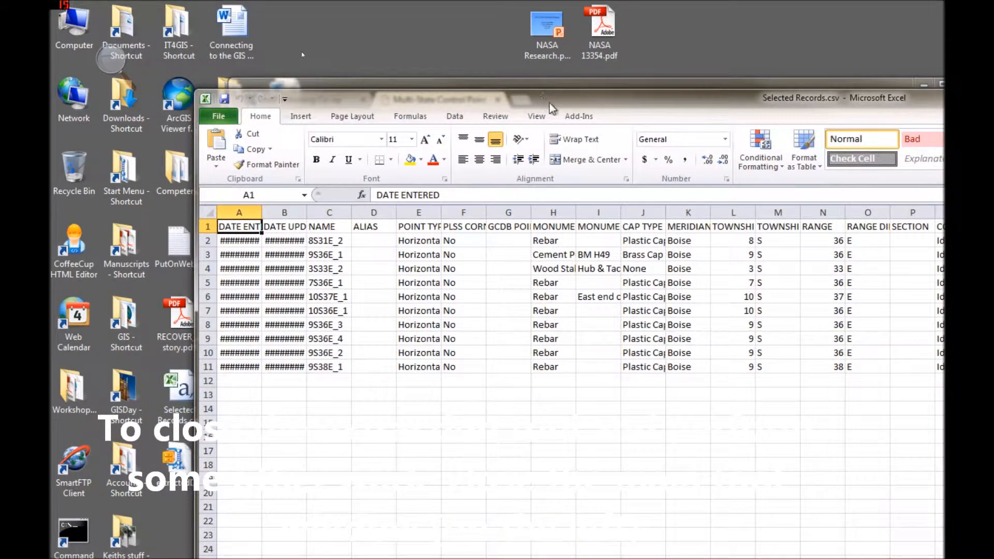
pyautogui.moveTo(549, 104); pyautogui.dragTo(560, 173)
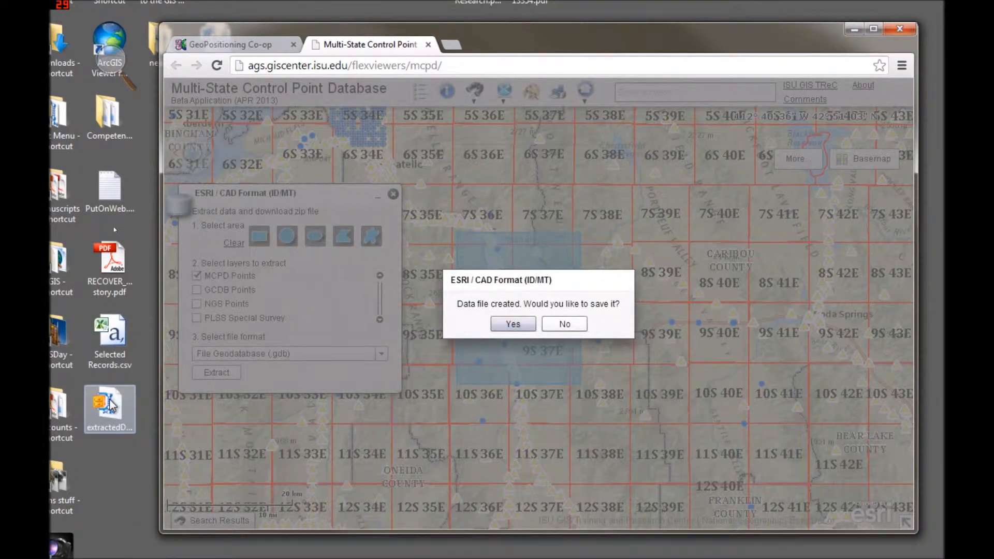
# Step: Open extractedData.zip in WinZip, extract data.gdb from its zipfolder to the desktop, and close the archive
pyautogui.doubleClick(111, 406)
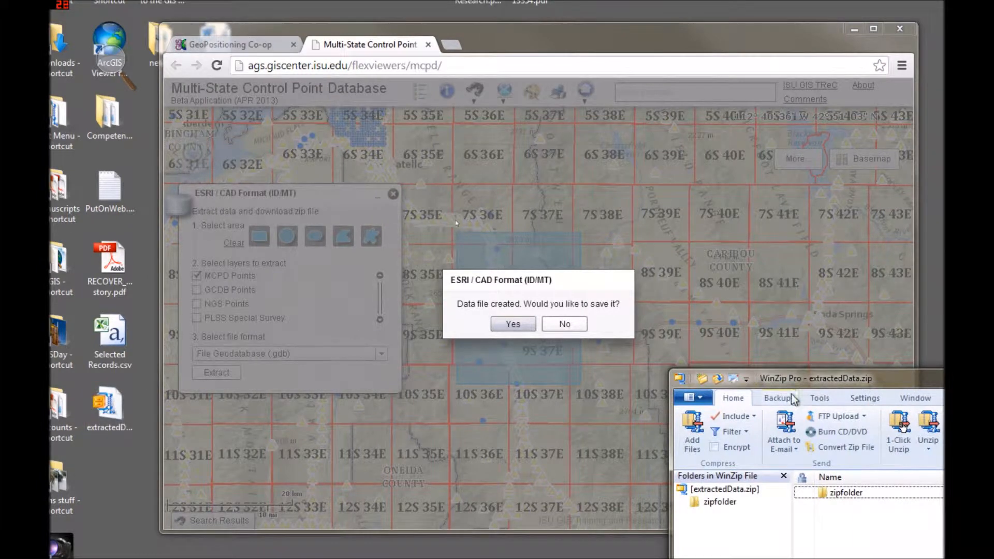
pyautogui.moveTo(786, 379); pyautogui.dragTo(207, 11)
pyautogui.doubleClick(253, 135)
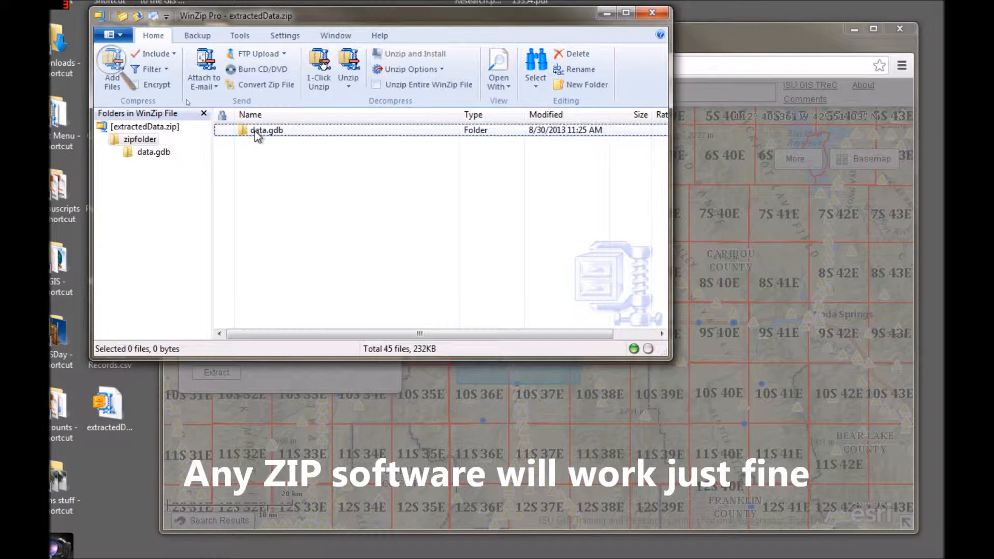
pyautogui.moveTo(255, 132); pyautogui.dragTo(123, 459)
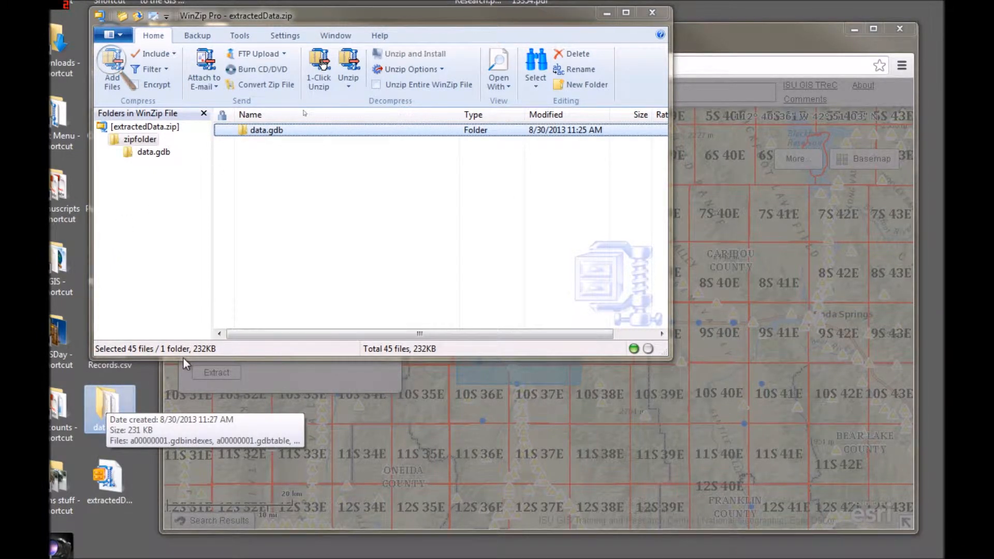
pyautogui.click(650, 17)
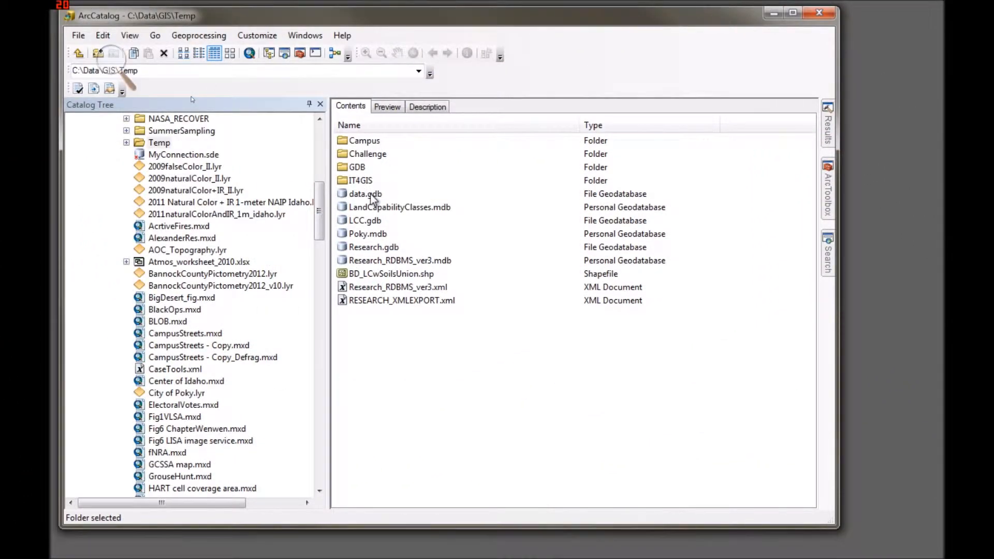
# Step: In ArcCatalog, open data.gdb in the Temp folder and preview the geography of the MCPD_Points feature class
pyautogui.doubleClick(342, 194)
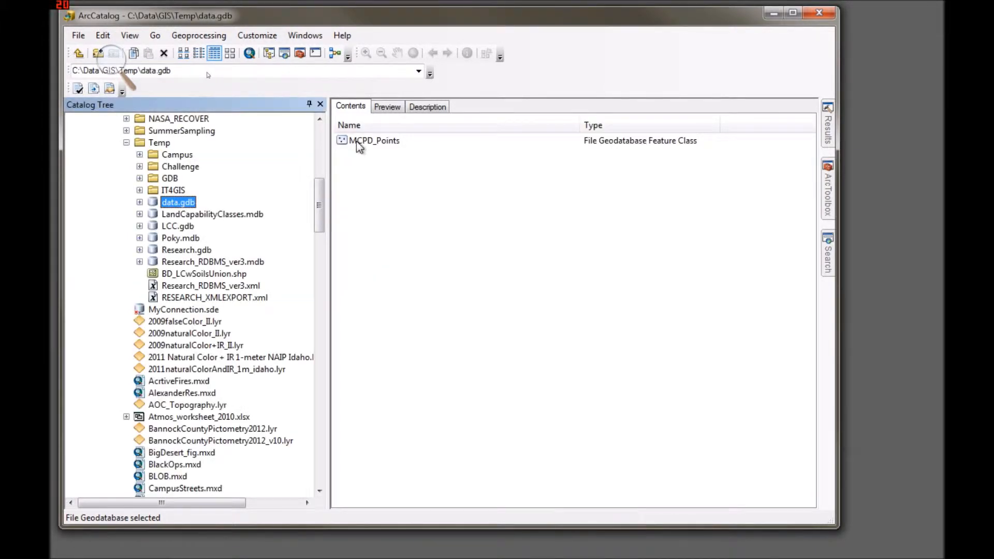
pyautogui.click(365, 141)
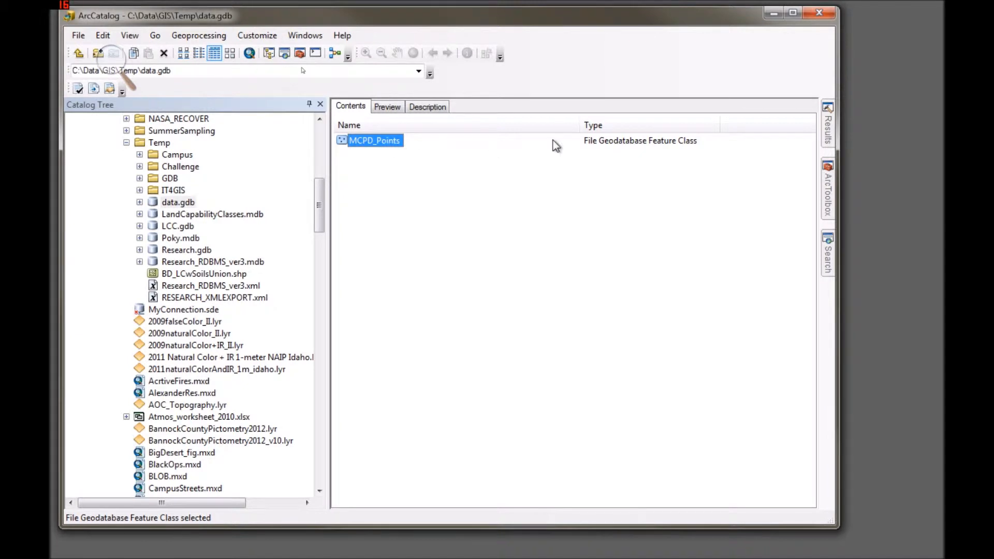
pyautogui.click(386, 106)
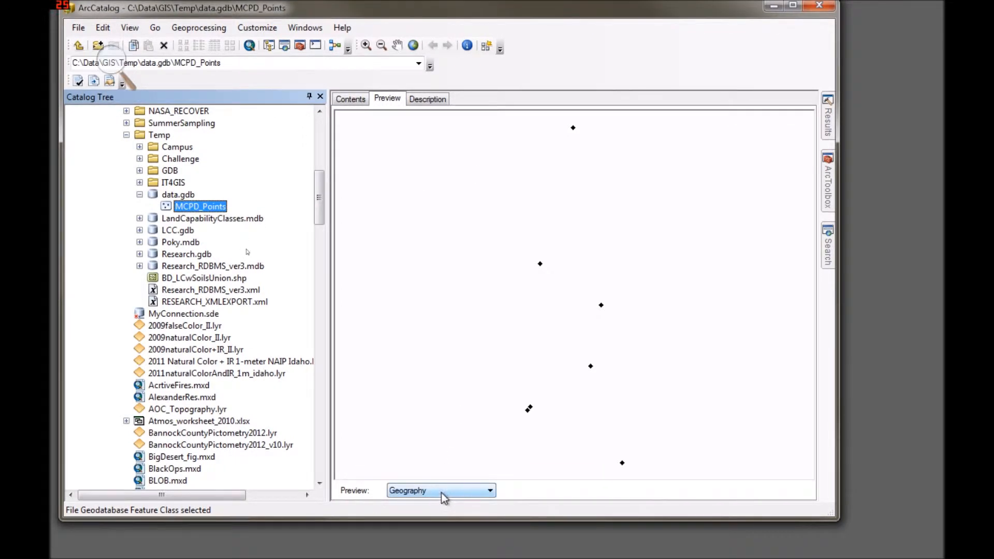
# Step: Switch the MCPD_Points preview to Table and review the attribute records
pyautogui.click(488, 492)
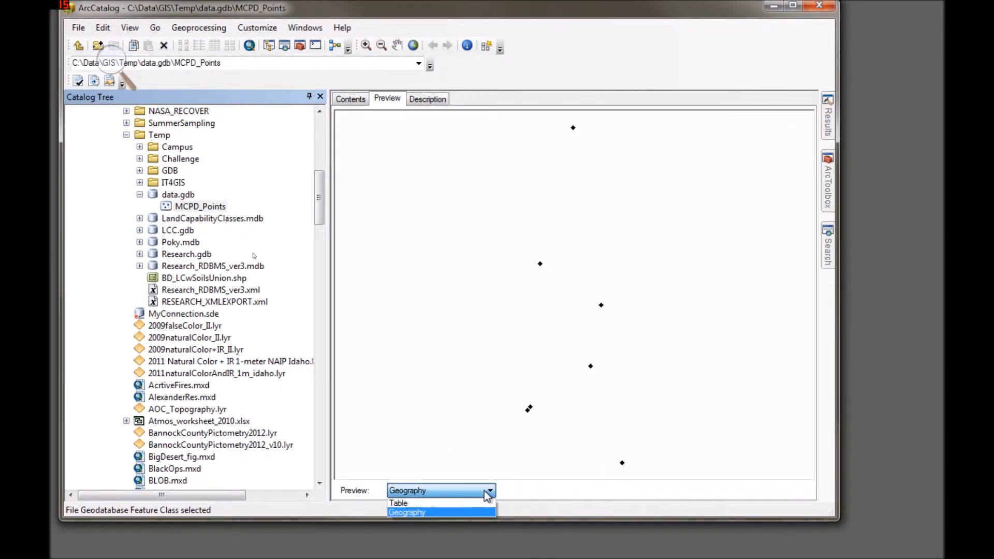
pyautogui.click(437, 504)
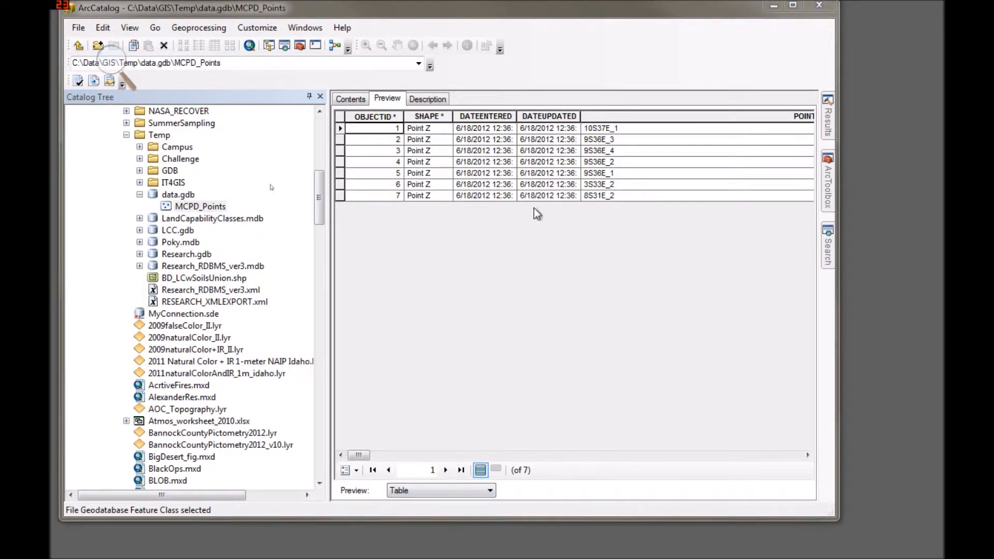
pyautogui.moveTo(360, 456); pyautogui.dragTo(369, 476)
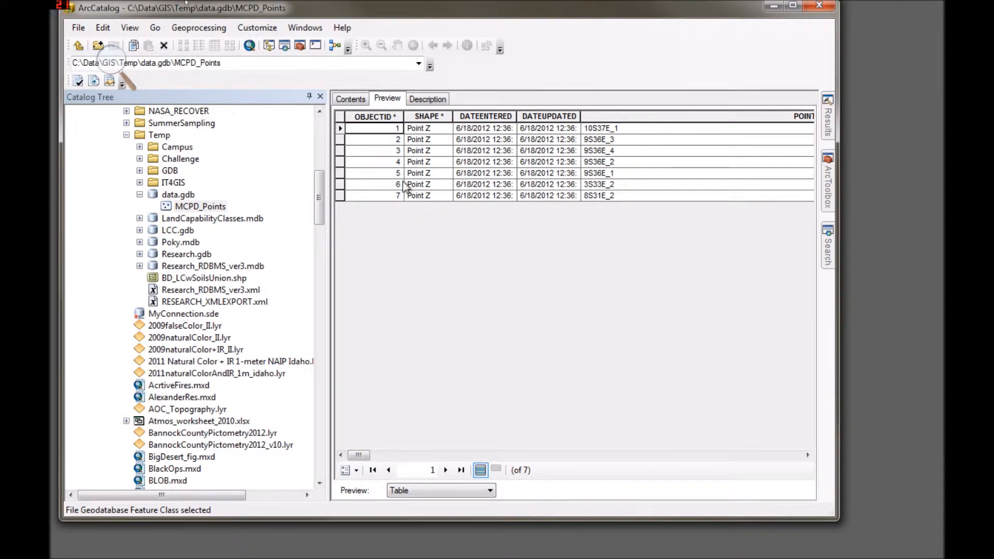
# Step: Minimize ArcCatalog, return to the Multi-State Control Point Database in the browser, and zoom the map to its full extent
pyautogui.click(774, 15)
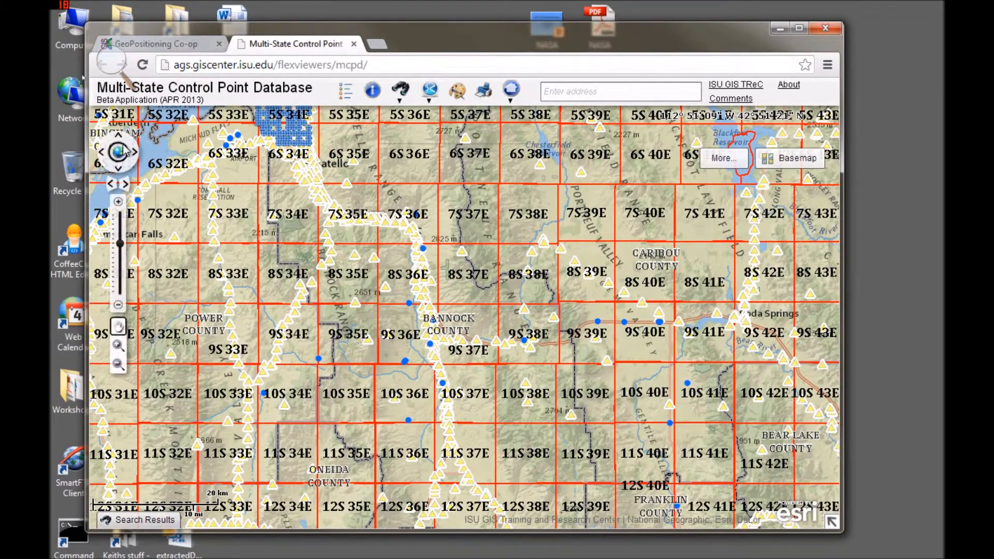
pyautogui.click(119, 152)
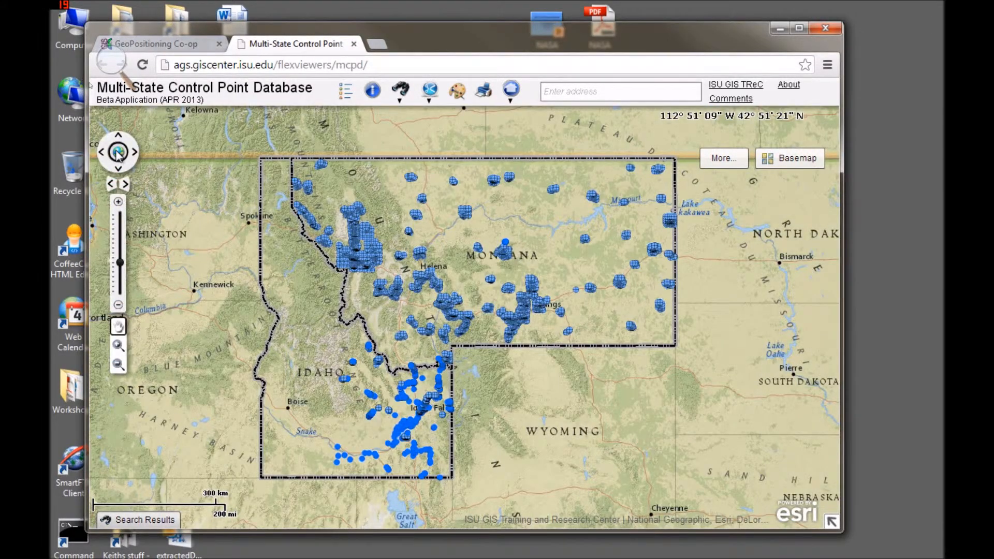